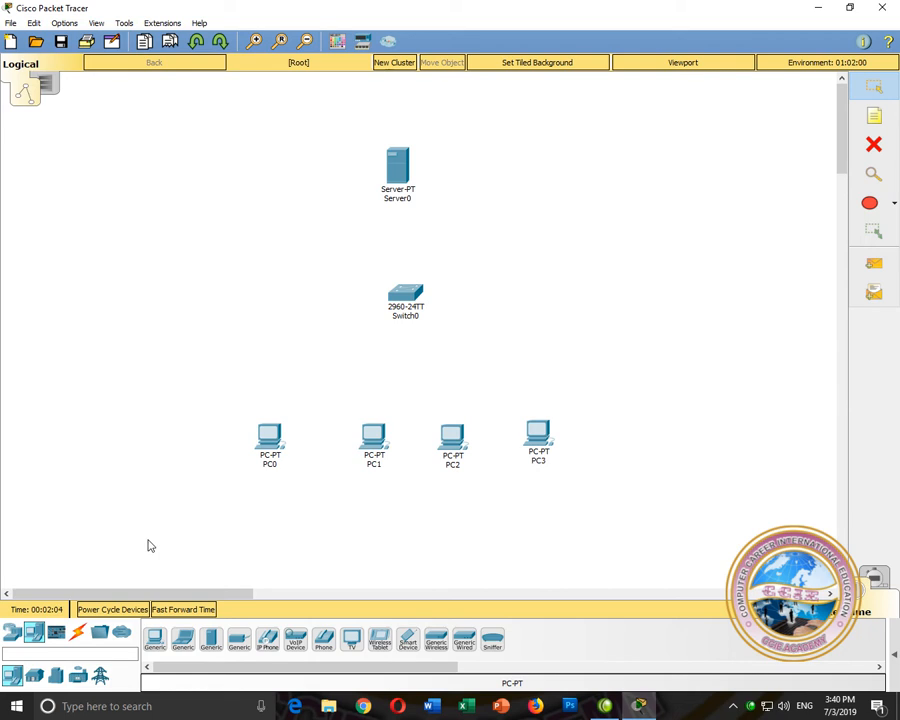
- Connect Server0's FastEthernet0 to Switch0's FastEthernet0/6 with a copper straight-through cable
left_click(77, 632)
left_click(214, 640)
left_click(399, 187)
left_click(422, 196)
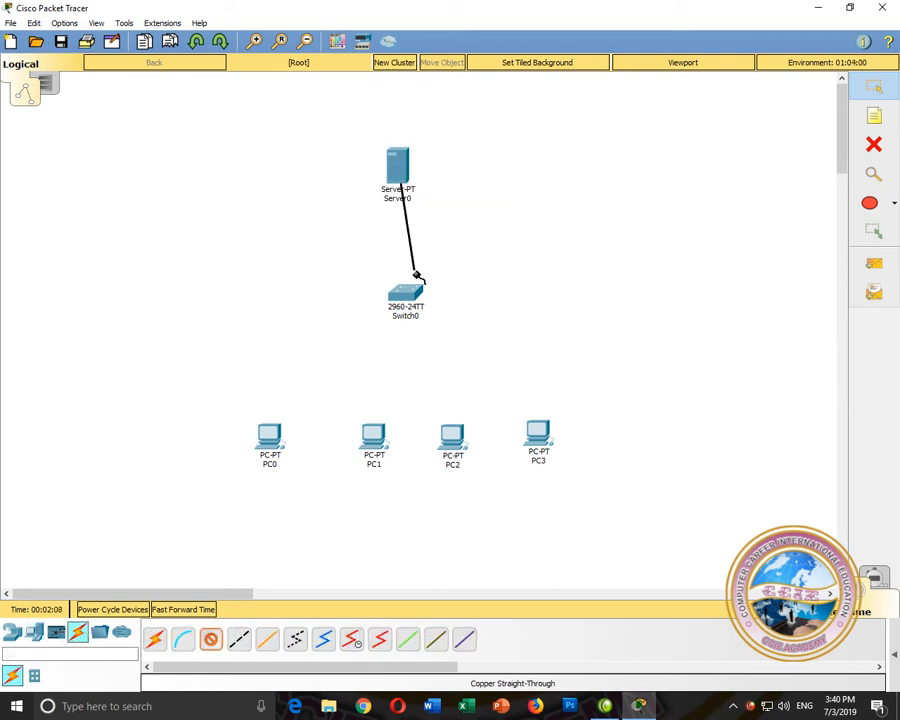
left_click(405, 291)
left_click(450, 388)
left_click(403, 298)
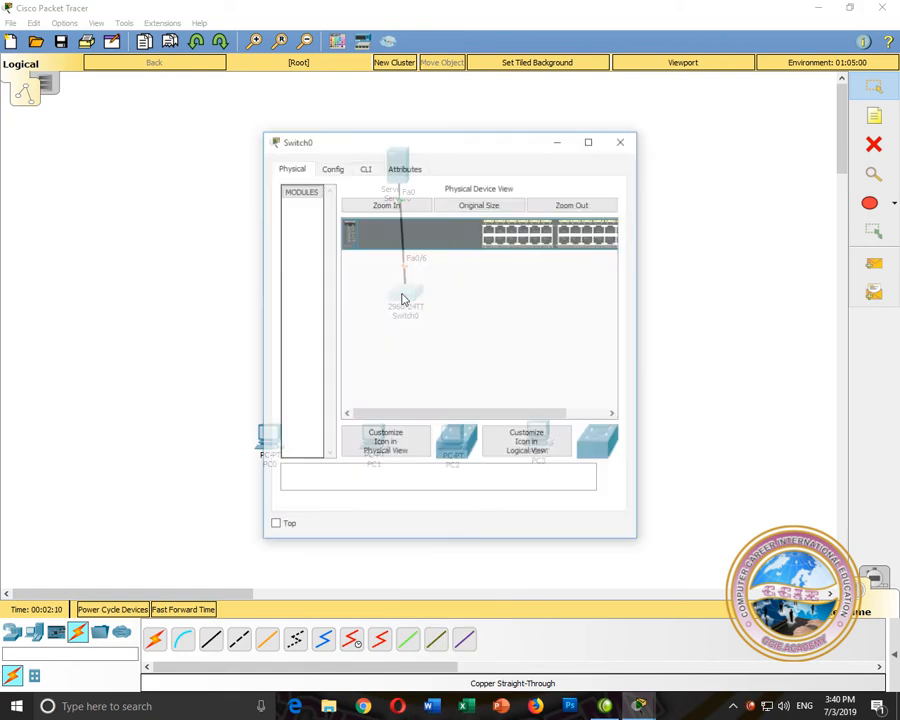
left_click(619, 142)
- Connect PC0 and PC1 from their FastEthernet0 ports to Switch0's Fa0/1 and Fa0/2 with copper straight-through cables
left_click(212, 639)
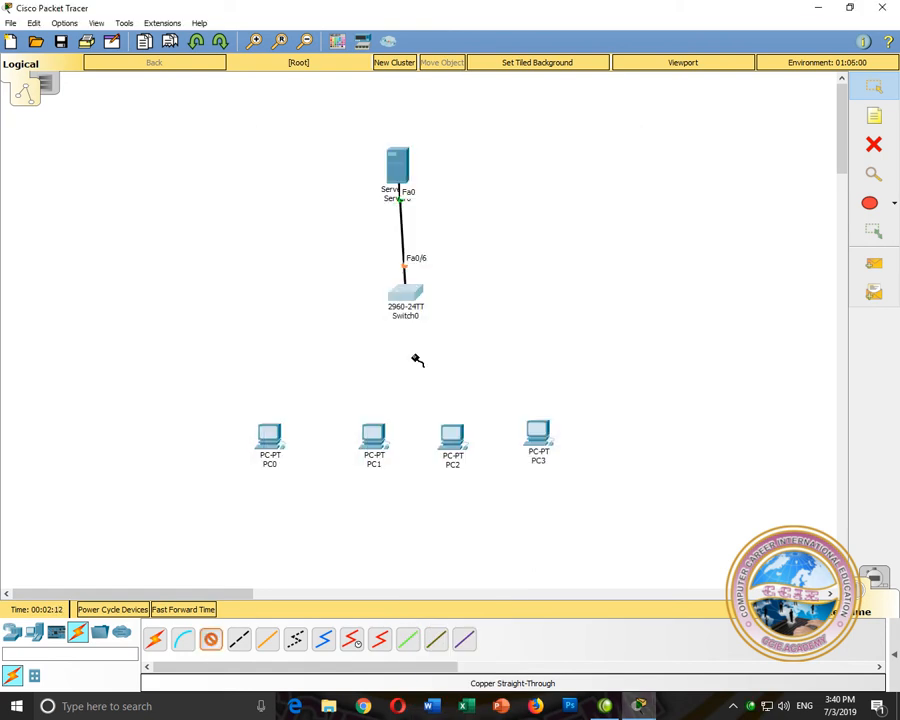
left_click(404, 294)
left_click(450, 318)
left_click(270, 440)
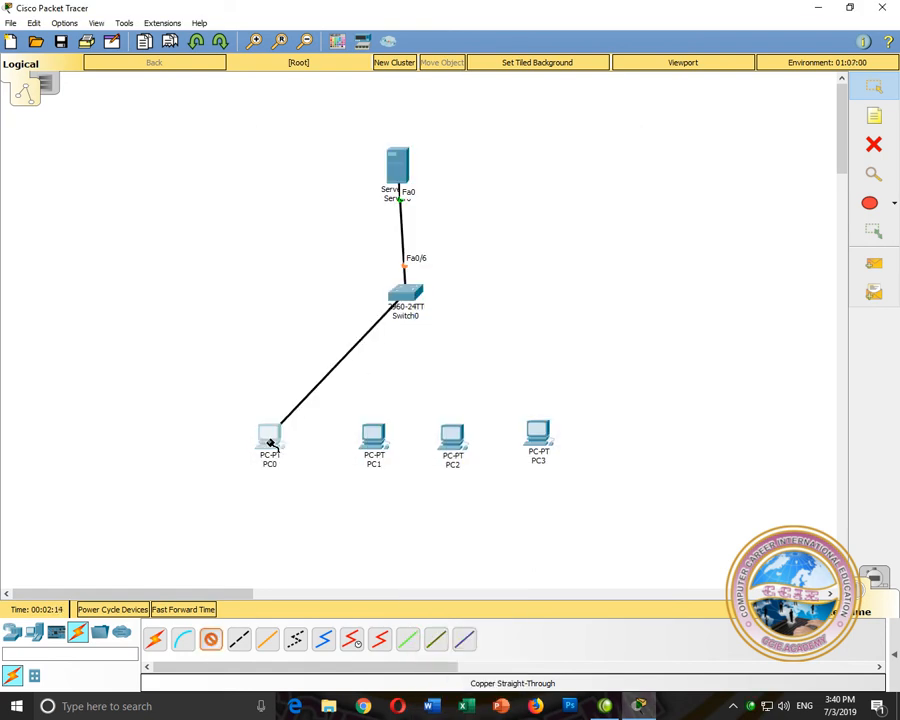
left_click(280, 490)
left_click(375, 432)
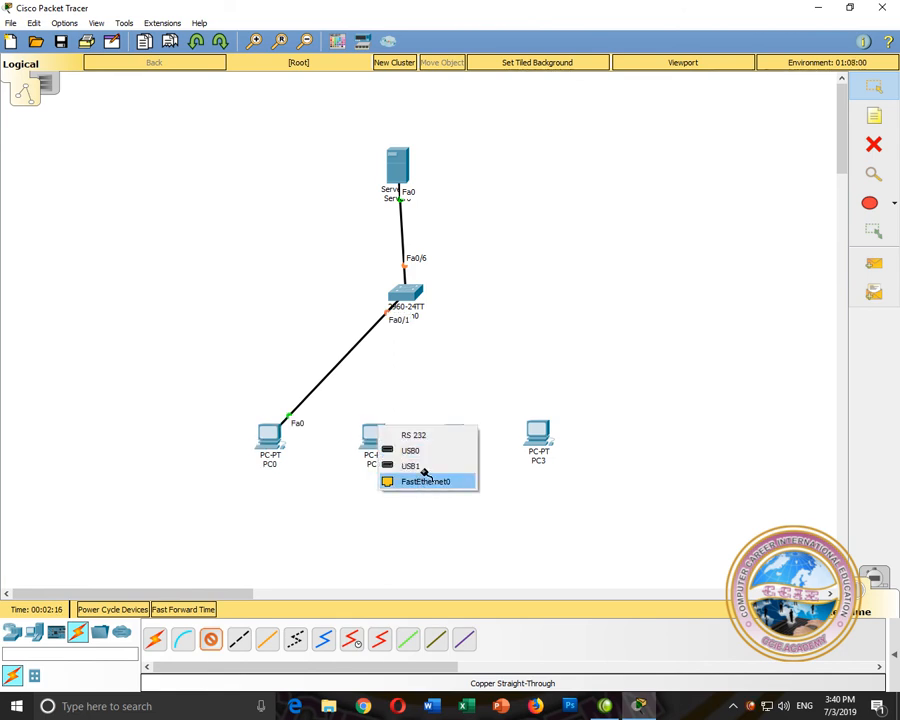
left_click(425, 479)
left_click(402, 296)
left_click(440, 316)
- Connect PC2 and PC3 from their FastEthernet0 ports to Switch0's Fa0/3 and Fa0/4 with copper straight-through cables
left_click(418, 294)
left_click(440, 315)
left_click(446, 436)
left_click(472, 494)
left_click(410, 296)
left_click(444, 317)
left_click(546, 430)
left_click(582, 477)
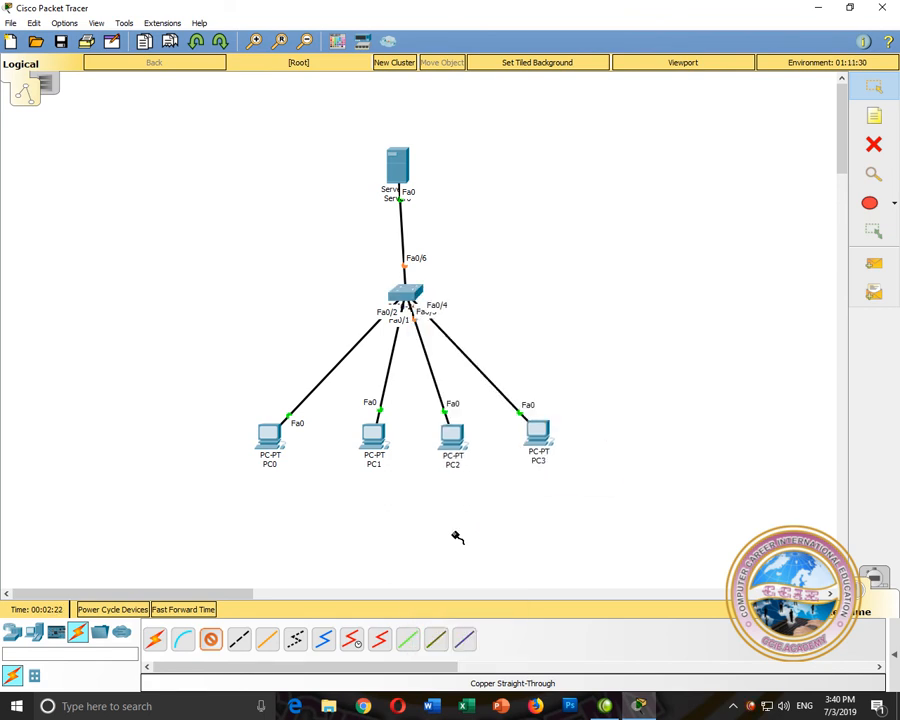
left_click(204, 642)
- Line Server0 up directly above Switch0 and open its device settings
left_click_drag(406, 161, 414, 158)
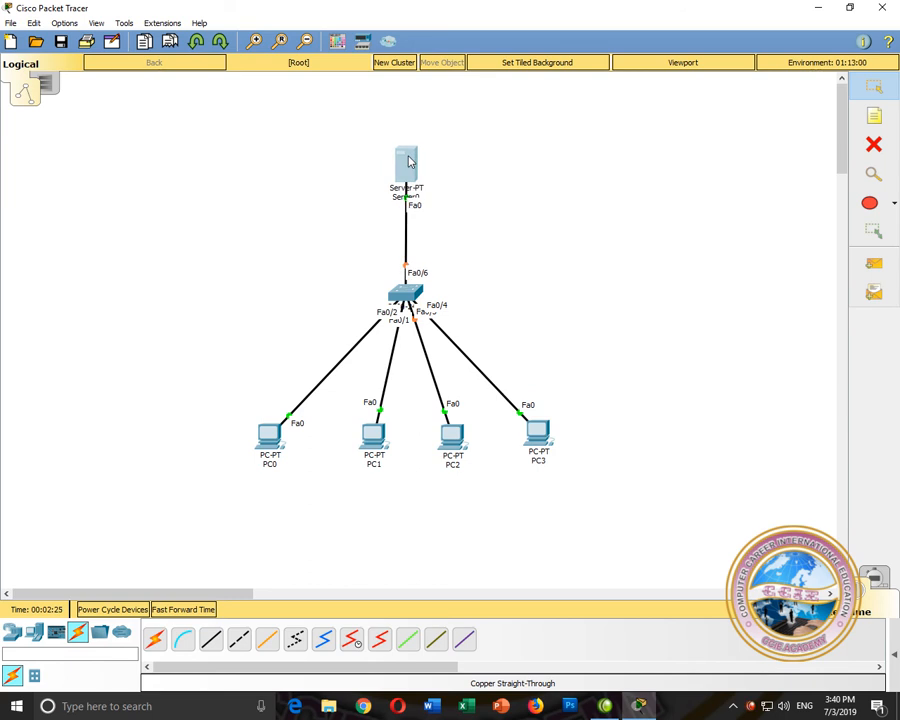
left_click(408, 161)
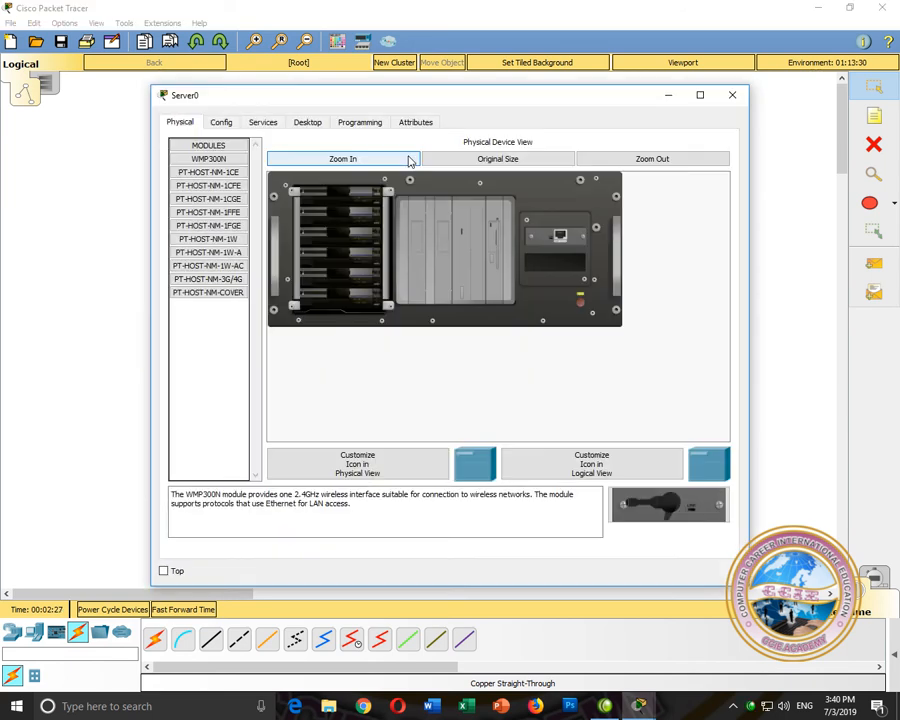
left_click(307, 123)
left_click(224, 182)
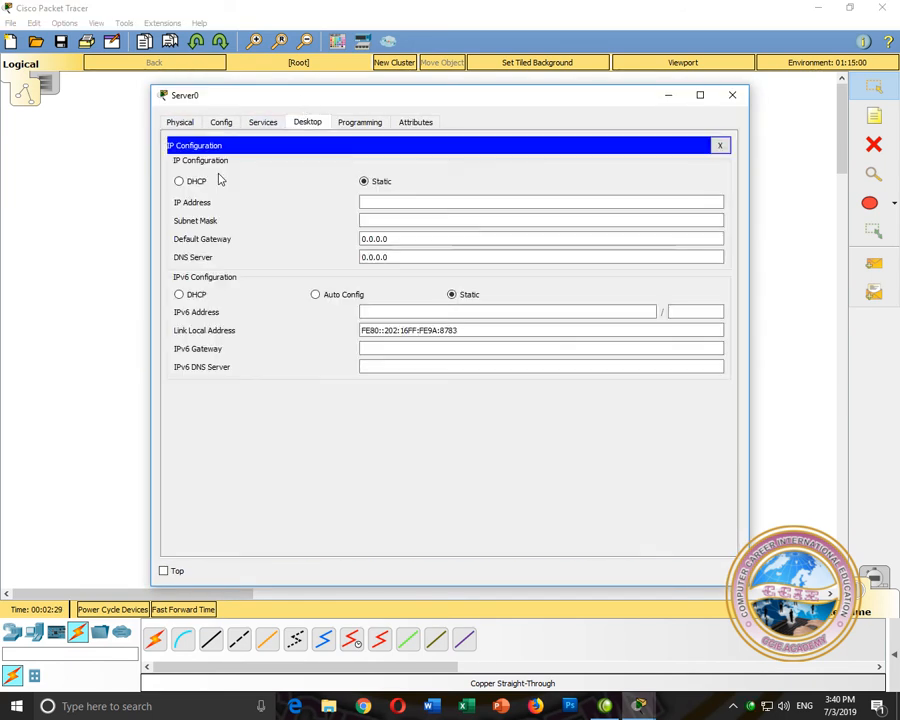
left_click(371, 204)
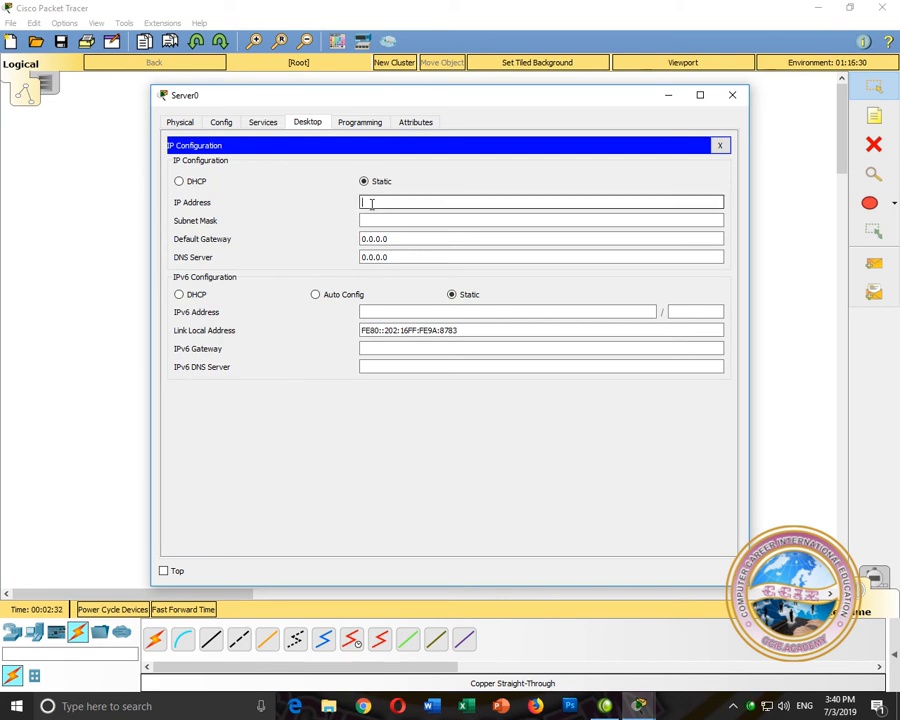
left_click(719, 145)
- Give Server0's FastEthernet0 interface the static IP address 192.168.1.1 with subnet mask 255.255.255.0
left_click(222, 122)
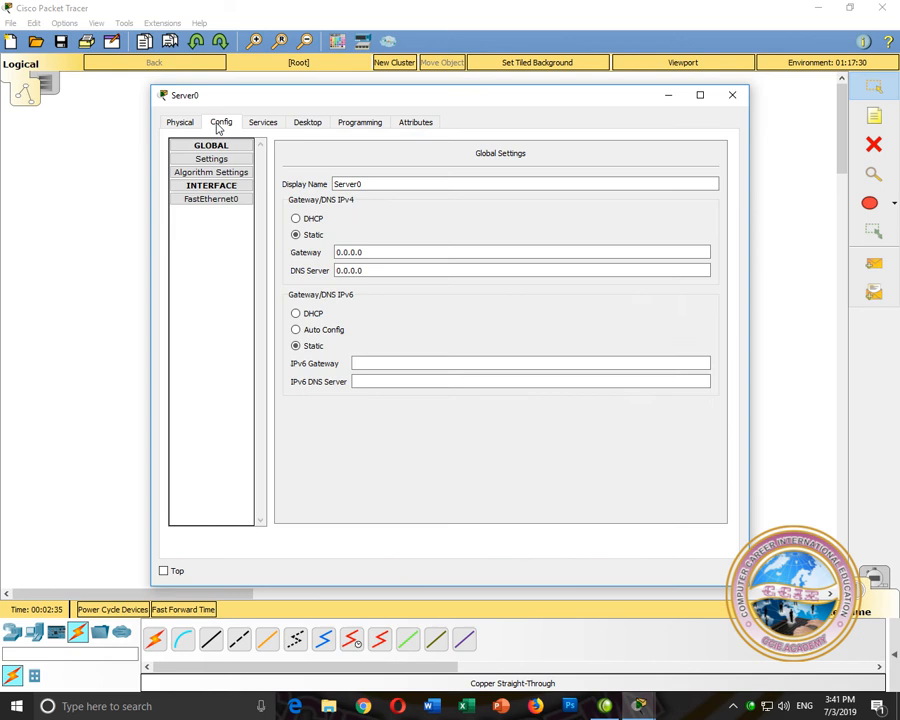
left_click(222, 200)
left_click(542, 252)
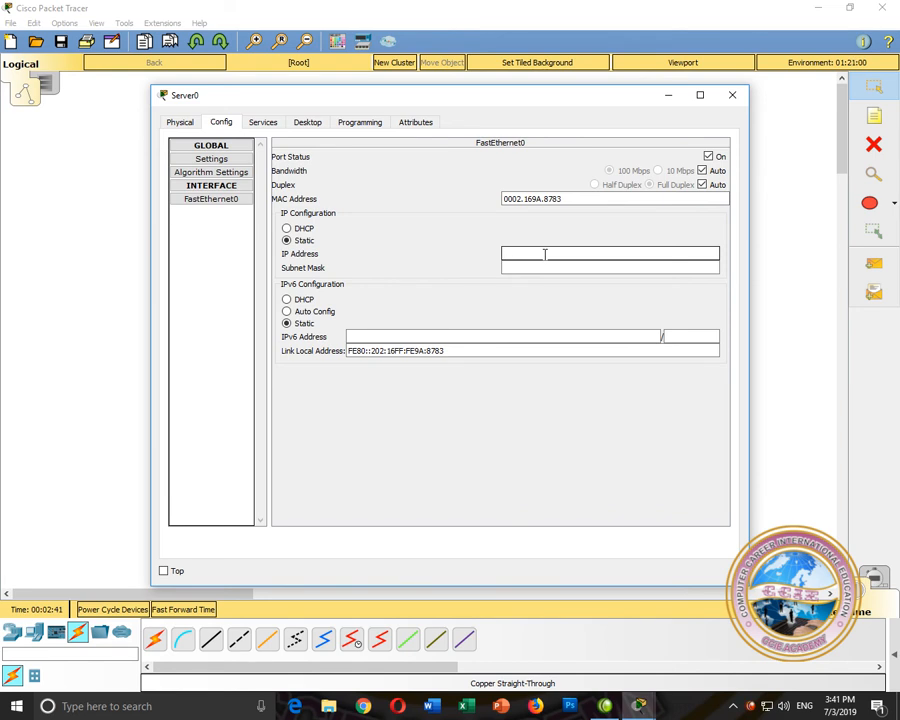
type("192.168.1.1")
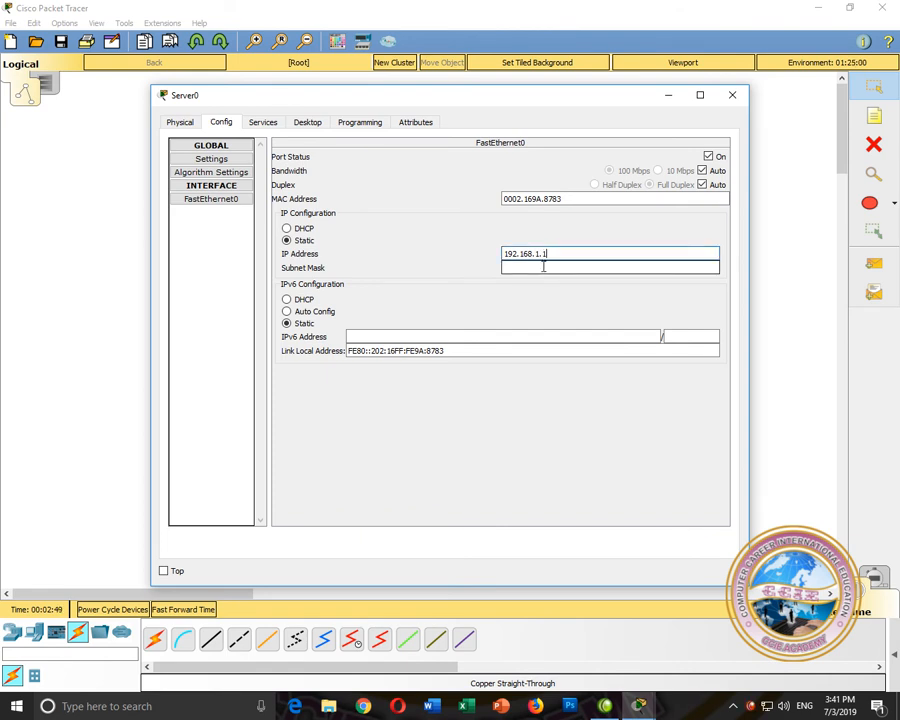
left_click(543, 266)
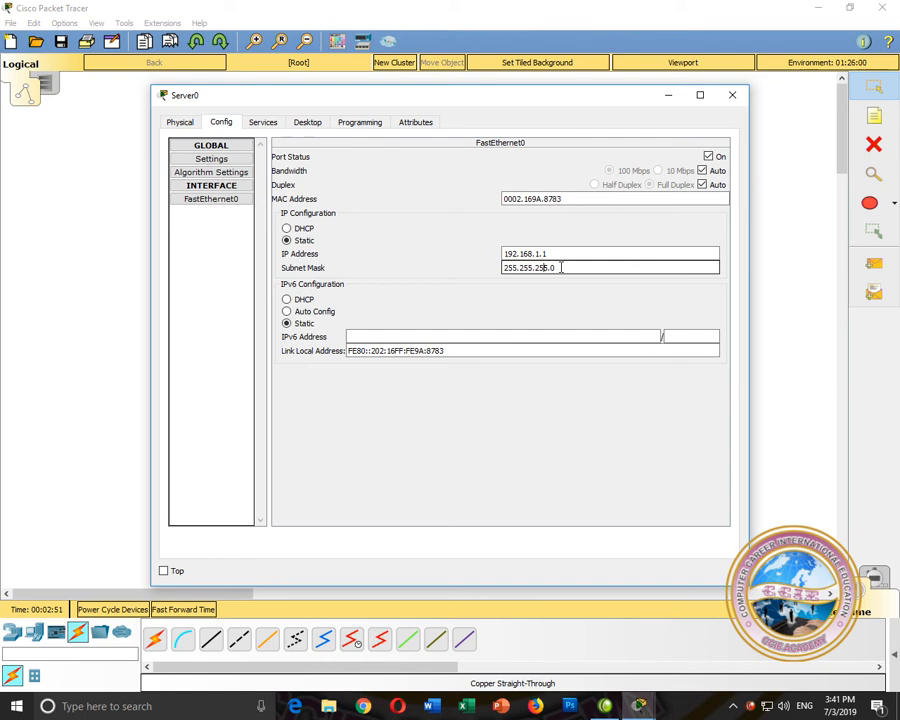
double_click(552, 267)
left_click(577, 267)
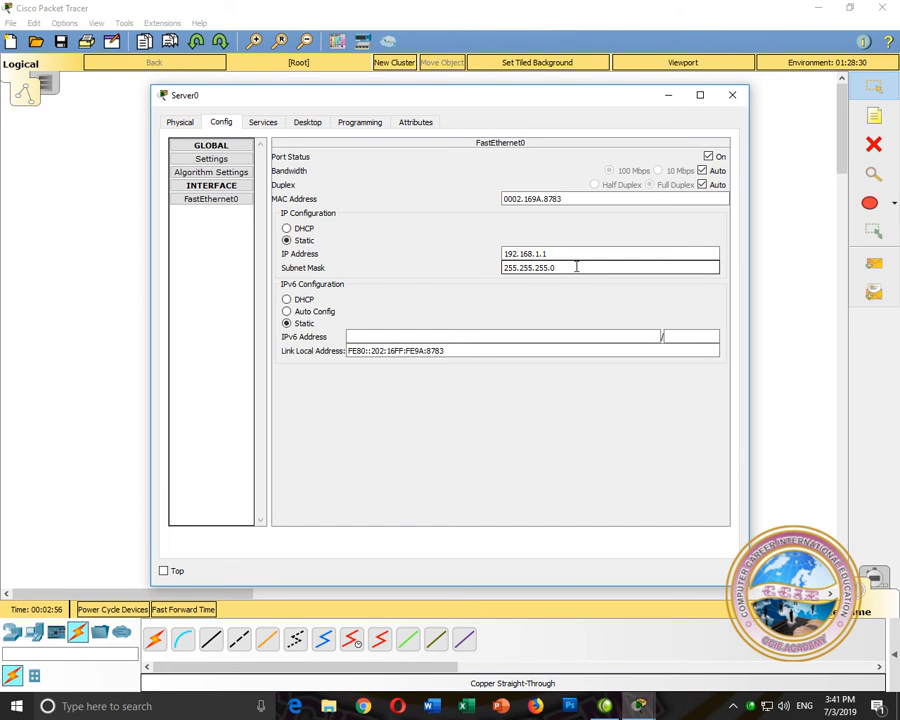
- Turn on the DHCP service on Server0, add an address pool named DHCPS, and close the server's settings
left_click(266, 125)
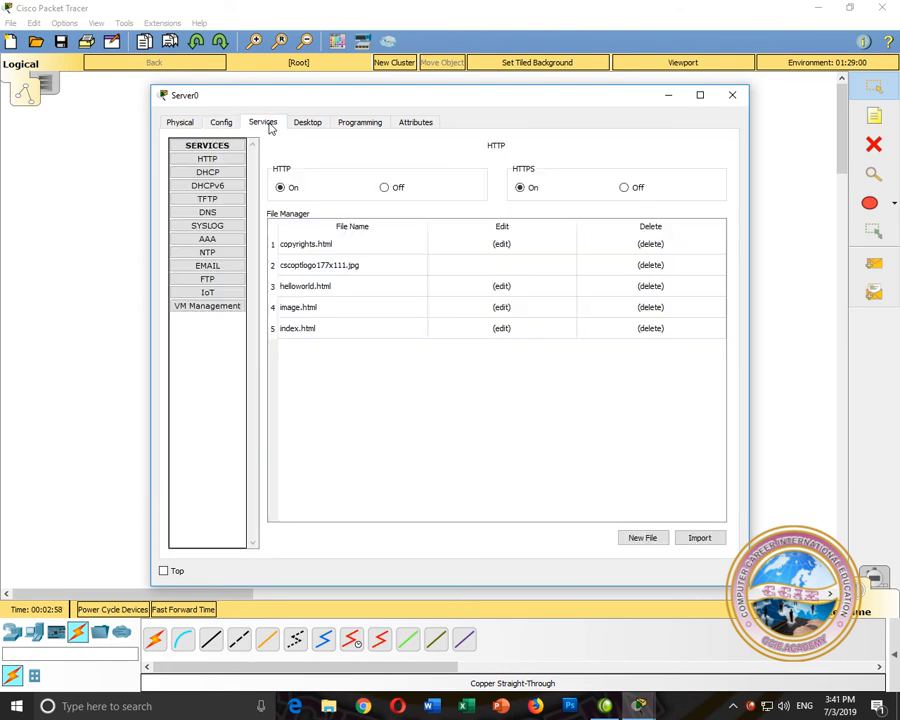
left_click(229, 175)
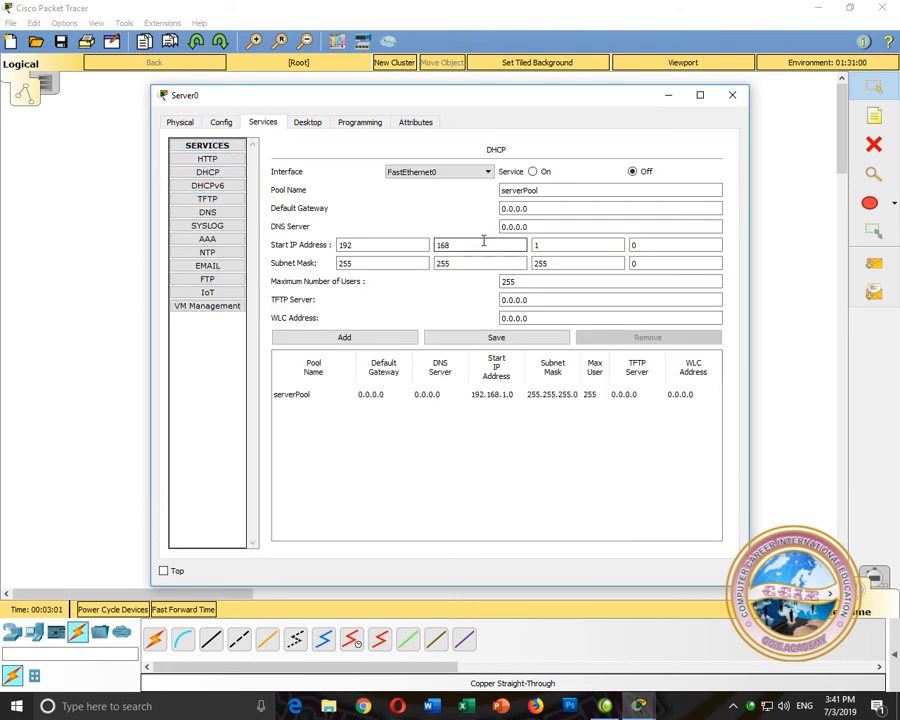
left_click(534, 172)
left_click_drag(538, 190, 492, 188)
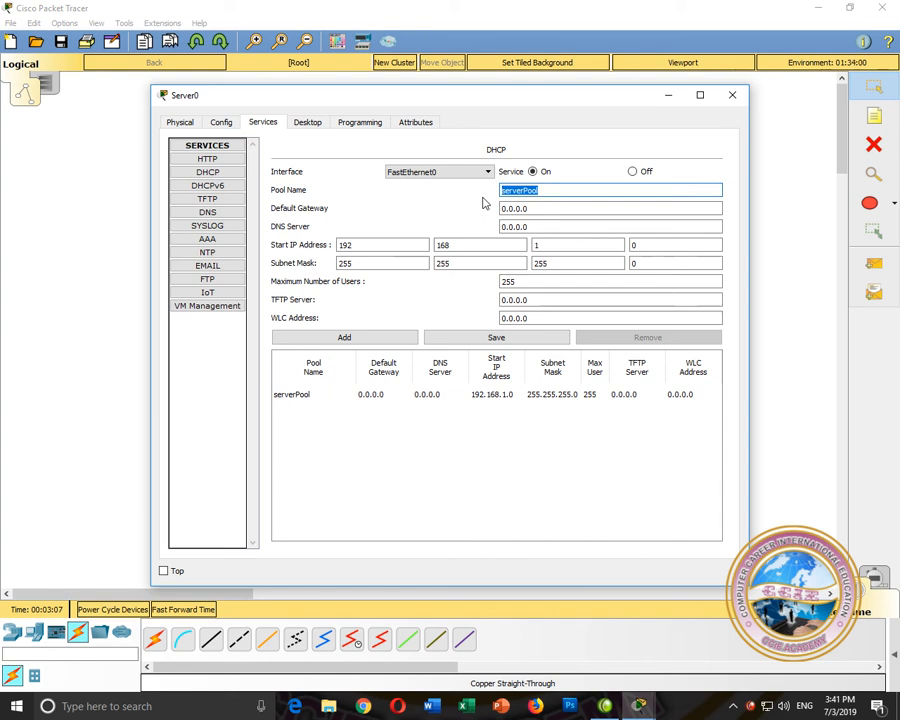
type("DHS")
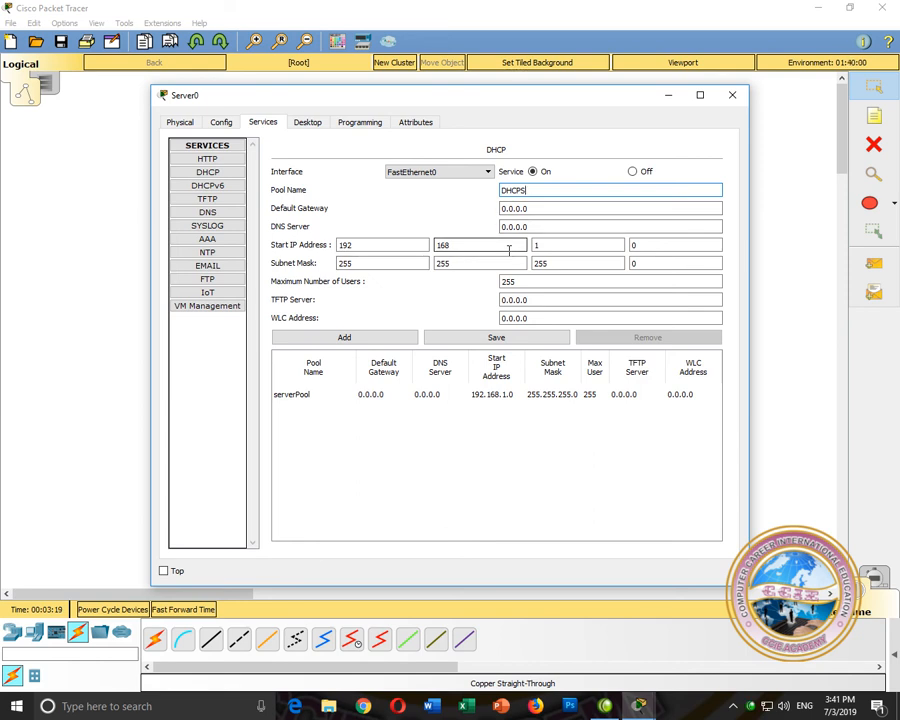
left_click(355, 339)
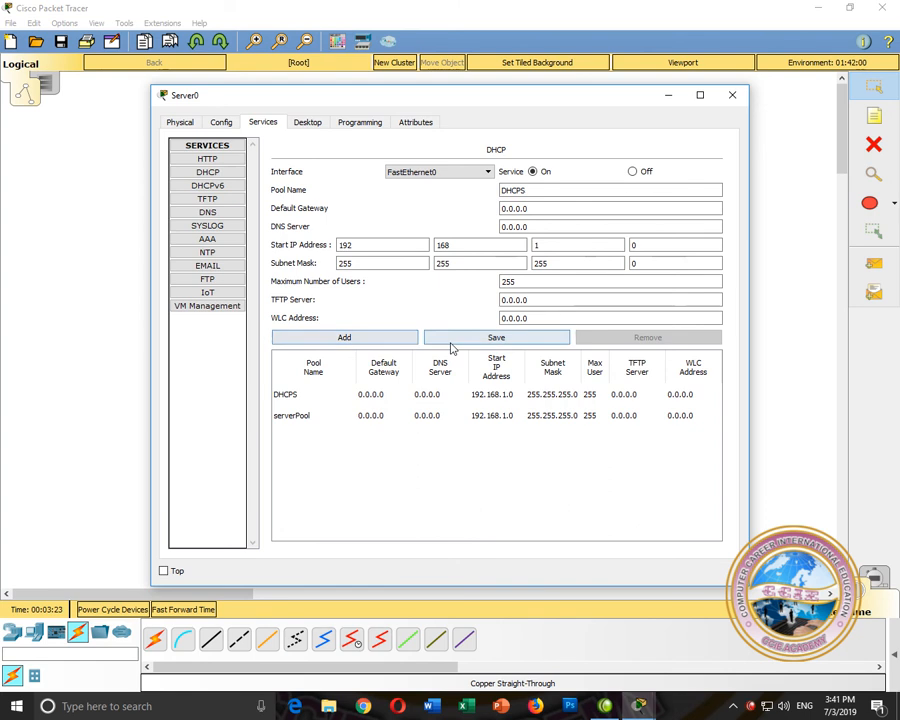
left_click(732, 95)
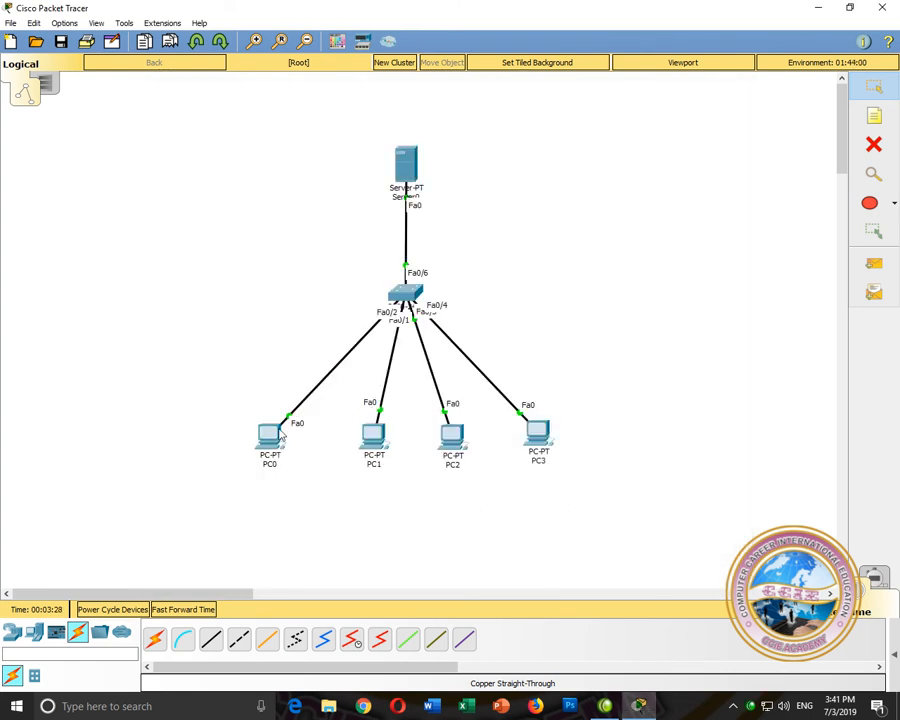
mouse_move(270, 440)
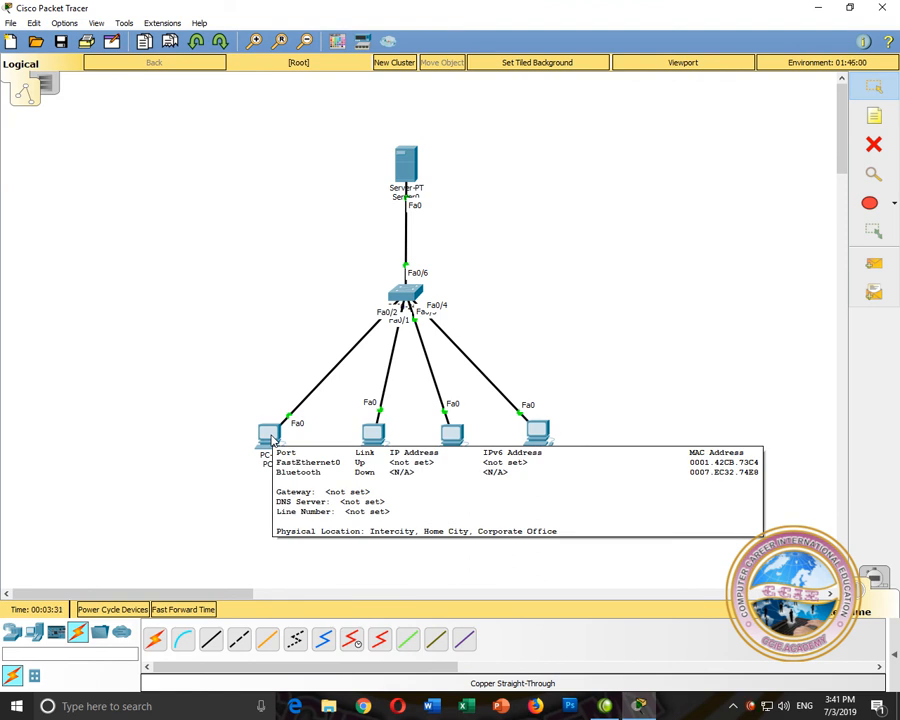
left_click_drag(228, 408, 312, 484)
left_click_drag(492, 110, 393, 231)
left_click_drag(225, 413, 335, 497)
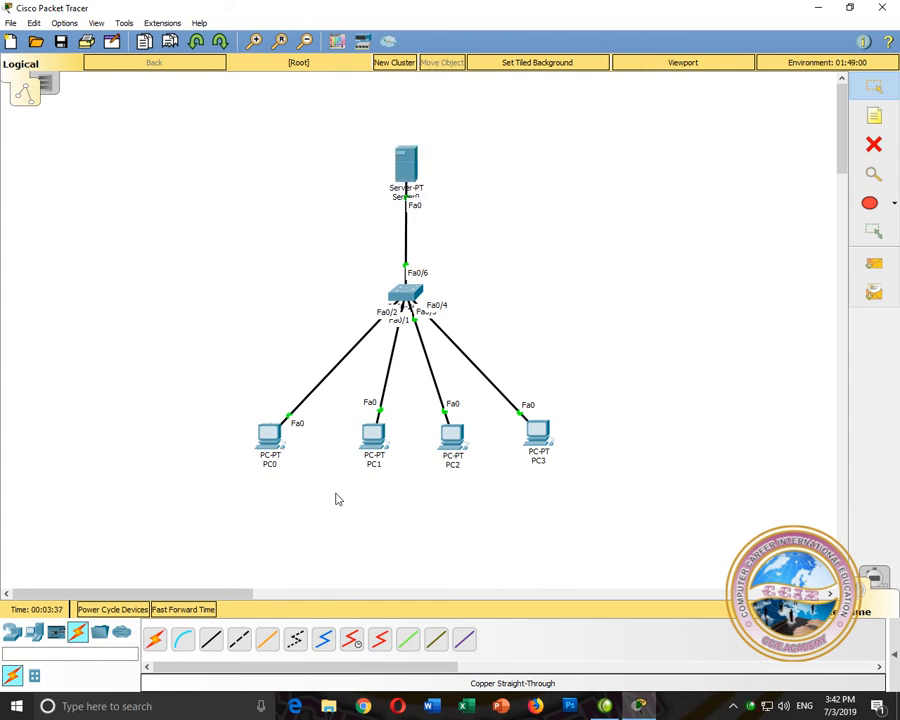
left_click_drag(218, 395, 306, 490)
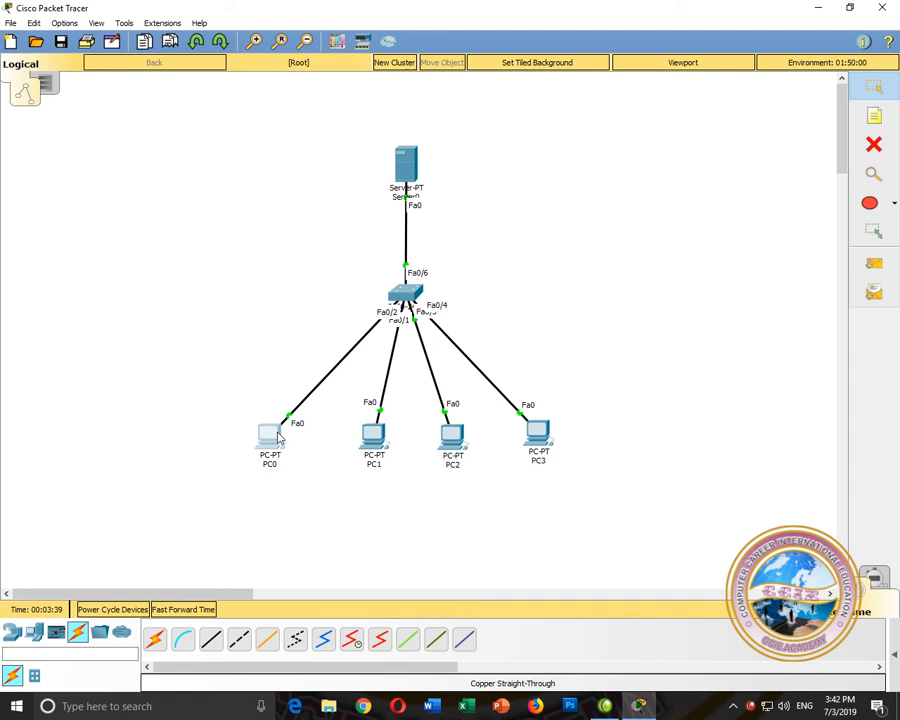
- Switch PC0's IPv4 configuration to DHCP and minimize its device window
left_click(268, 436)
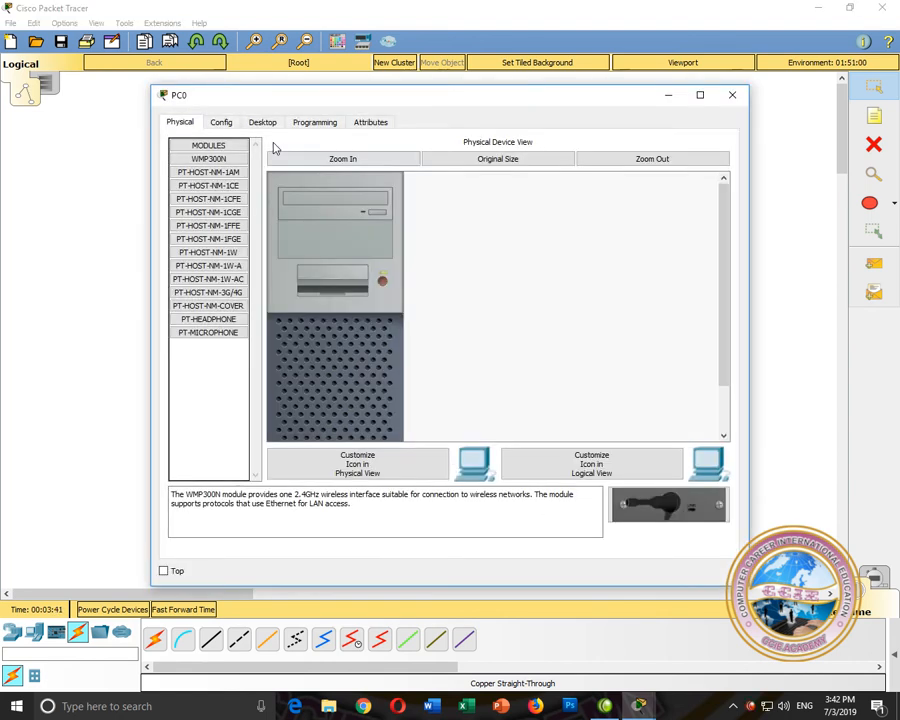
left_click(264, 123)
left_click(258, 177)
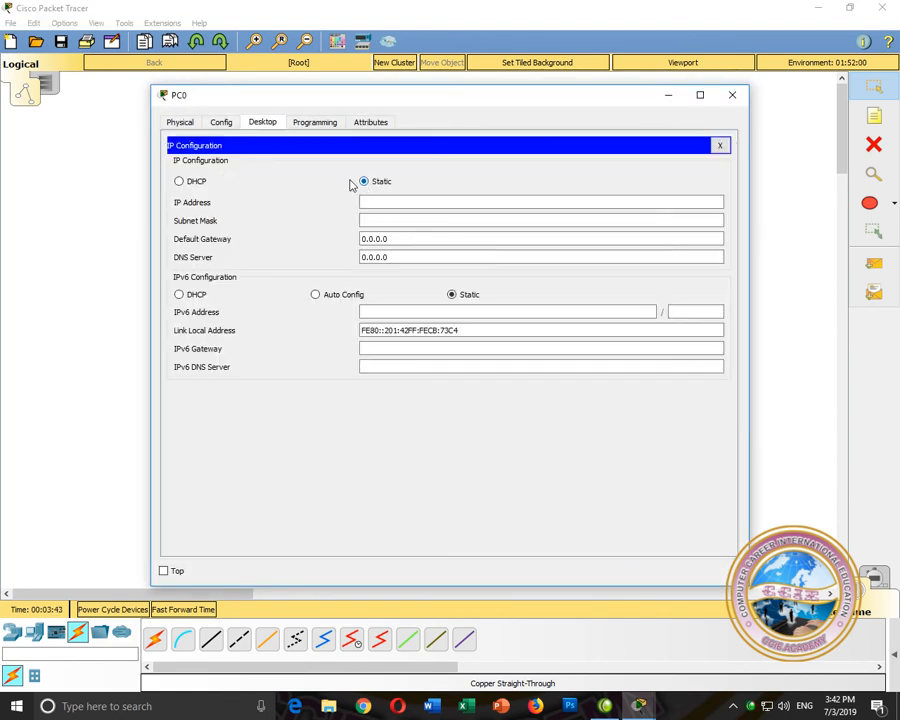
left_click(194, 183)
left_click(668, 96)
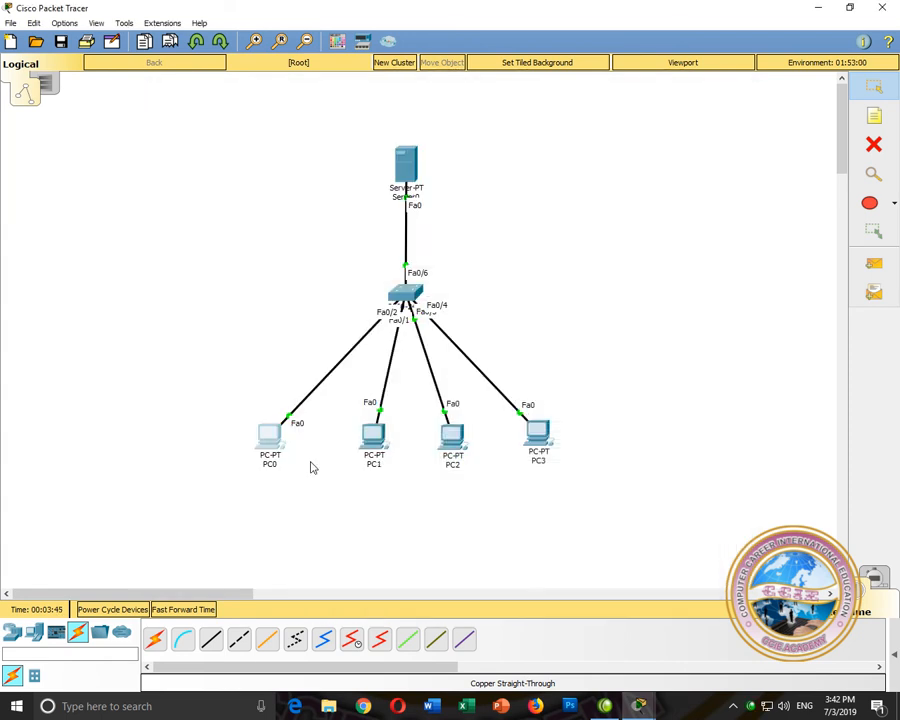
left_click_drag(375, 122, 466, 207)
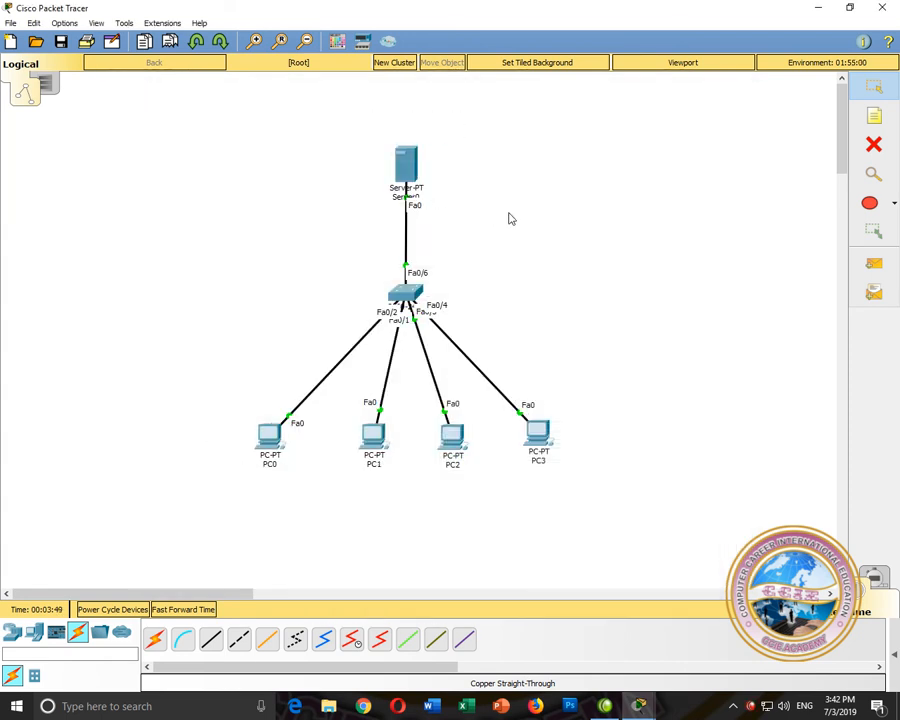
left_click_drag(466, 124, 354, 236)
- Place a note reading 192.168.1.0 on the workspace to the right of Server0
key("n")
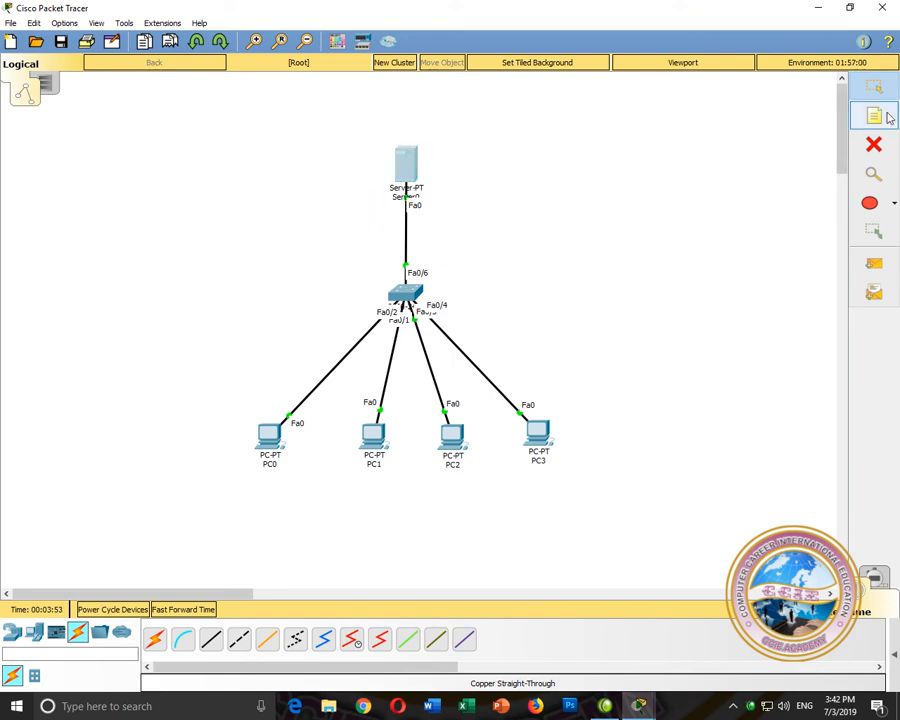
left_click(560, 136)
type("192.168.1.0")
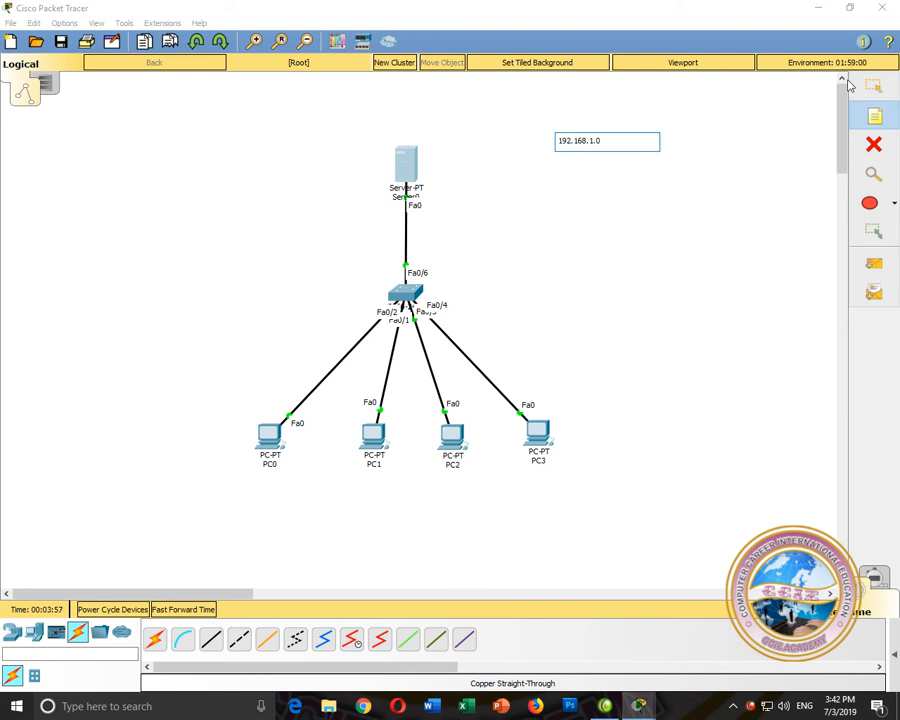
key("Escape")
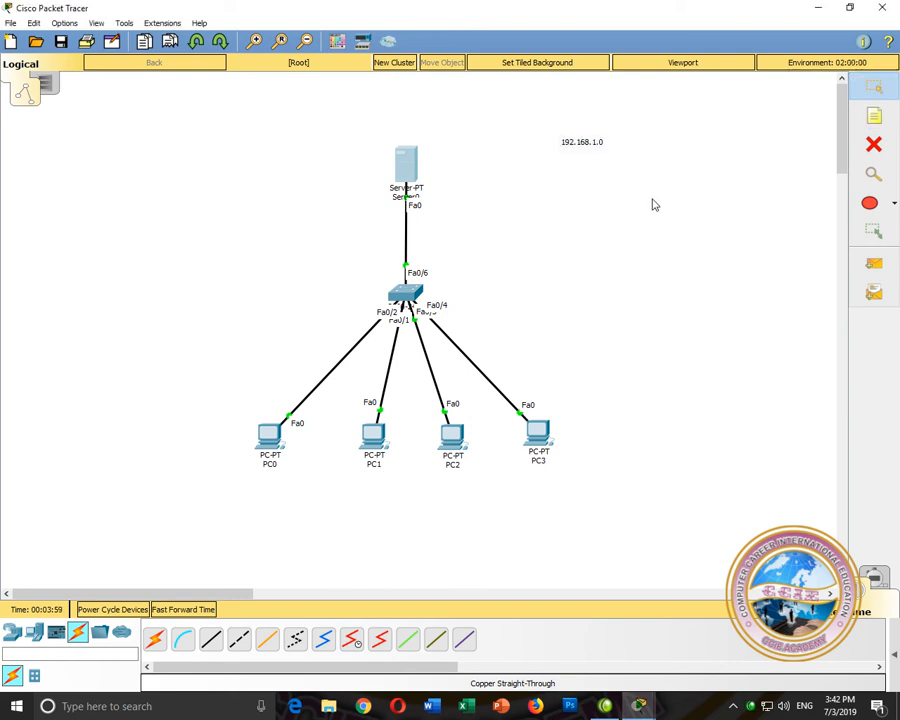
- Extend the note with 192.168.1.255 on a second line and a second column reading 192.168.1.1 and 192.168.1.254
double_click(602, 146)
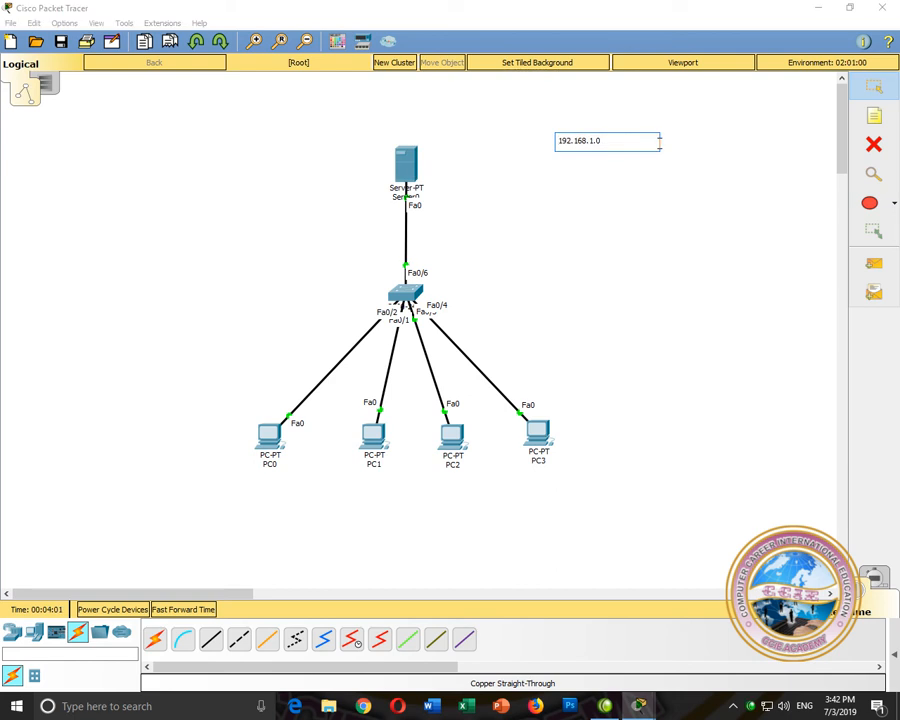
key("Return")
type("192.168.1.255")
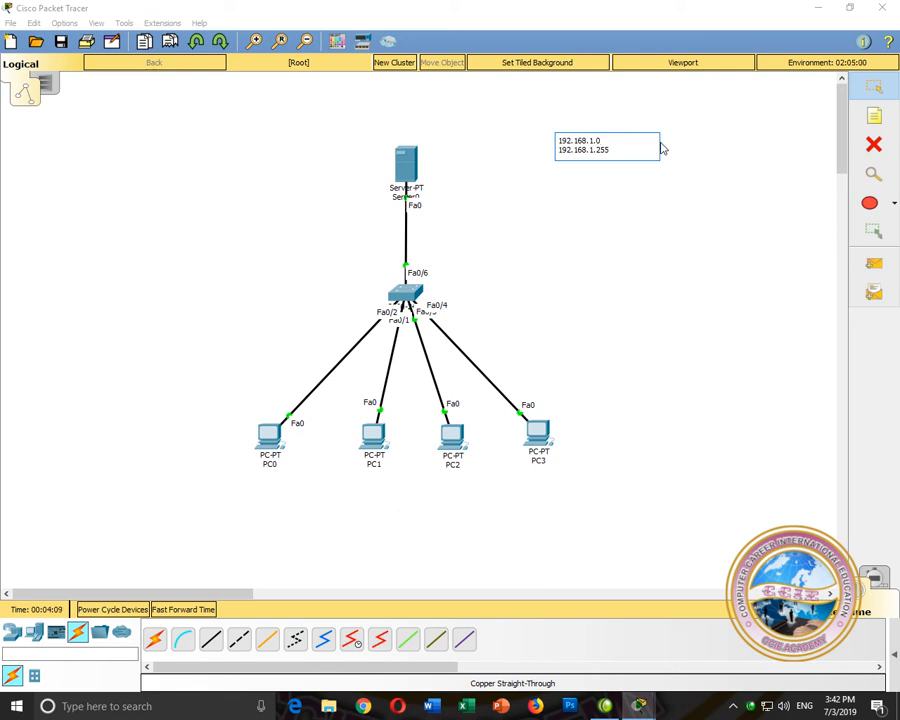
type("2.168.1.1")
key("BackSpace")
key("BackSpace")
type("8.1.254")
left_click(655, 259)
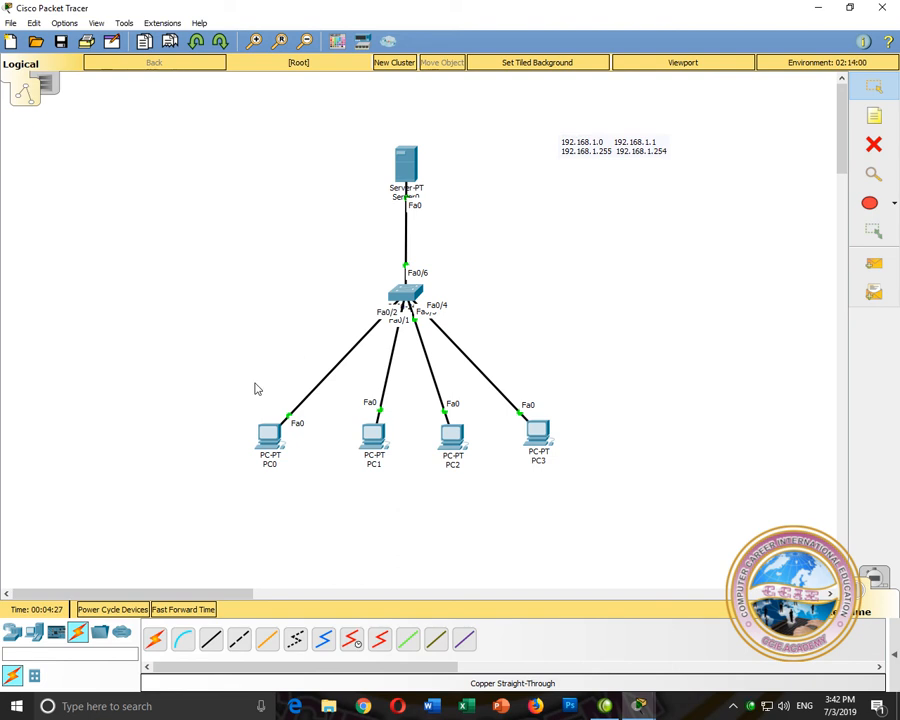
left_click_drag(235, 403, 295, 476)
left_click_drag(376, 129, 480, 237)
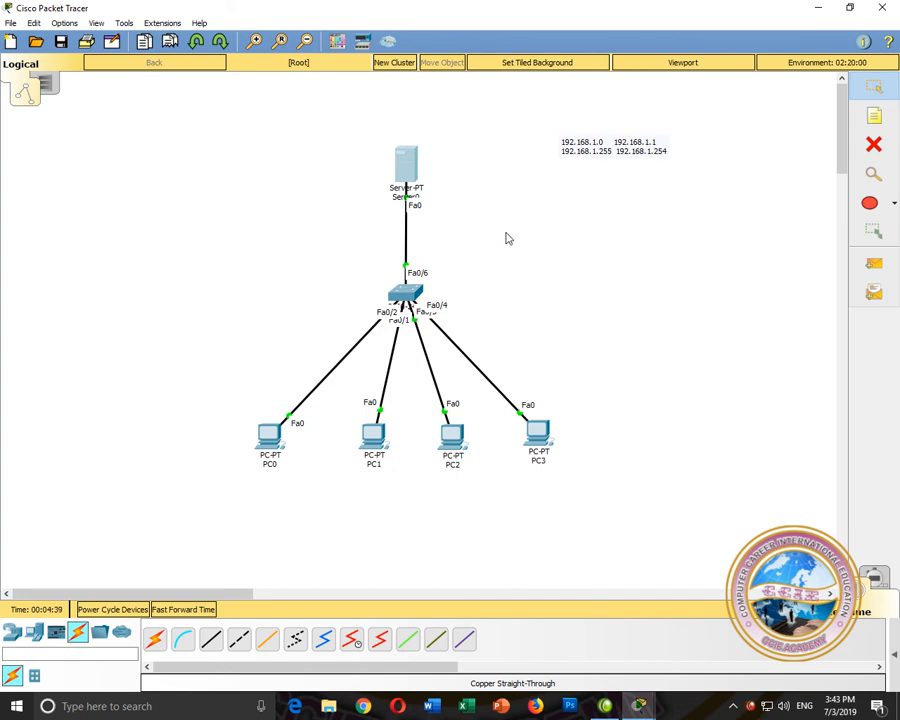
left_click_drag(351, 141, 465, 245)
left_click_drag(351, 117, 460, 230)
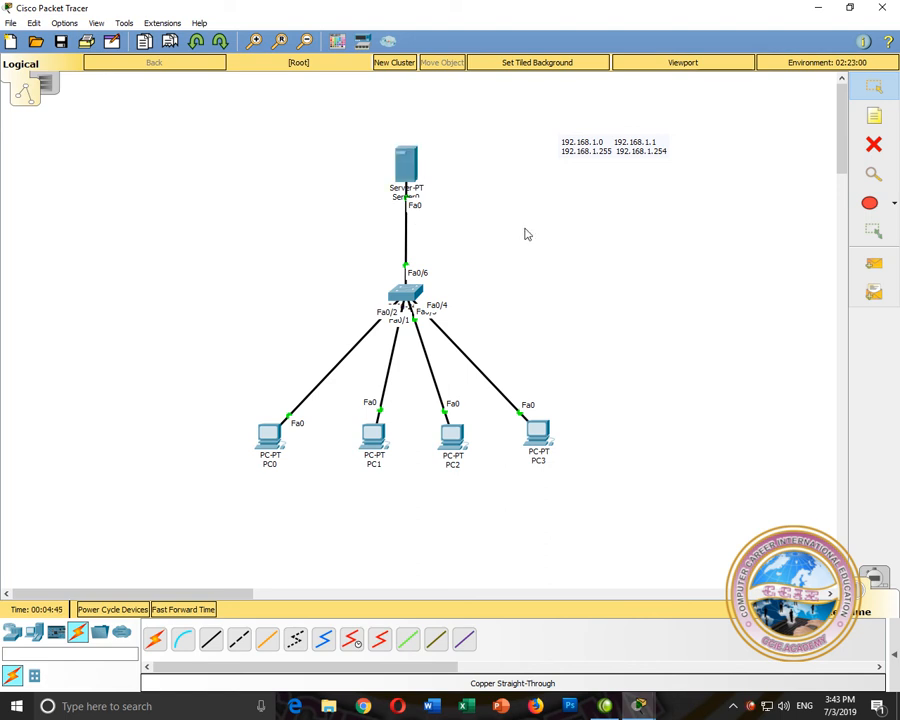
left_click_drag(219, 392, 292, 462)
left_click_drag(366, 124, 450, 234)
- Place a four-line note reading Discover, Offer, Request and Acknowledge in the empty workspace area to the left of Server0
left_click(874, 116)
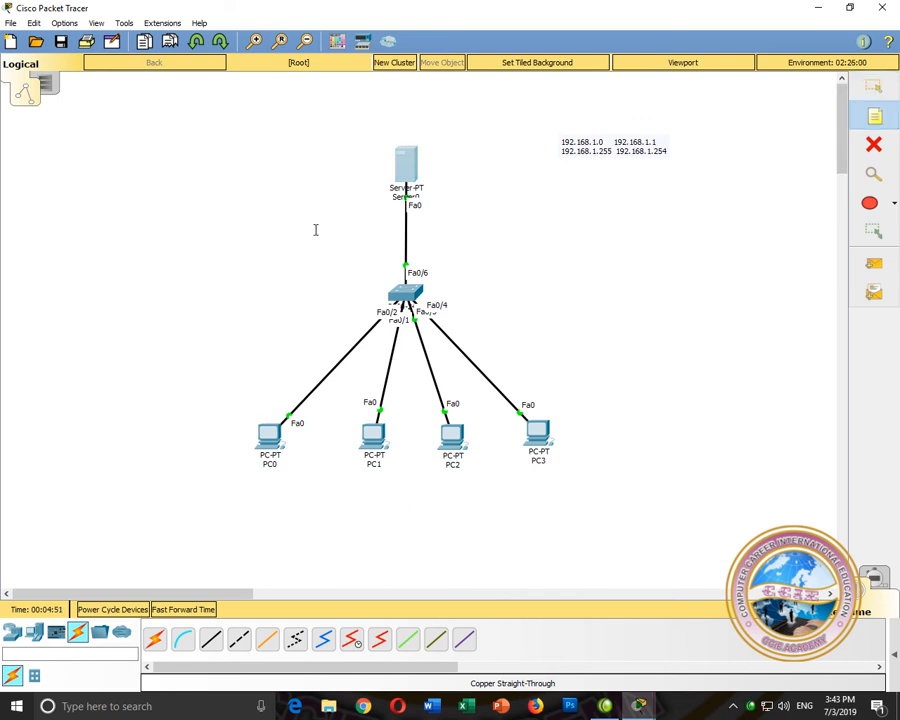
left_click(76, 200)
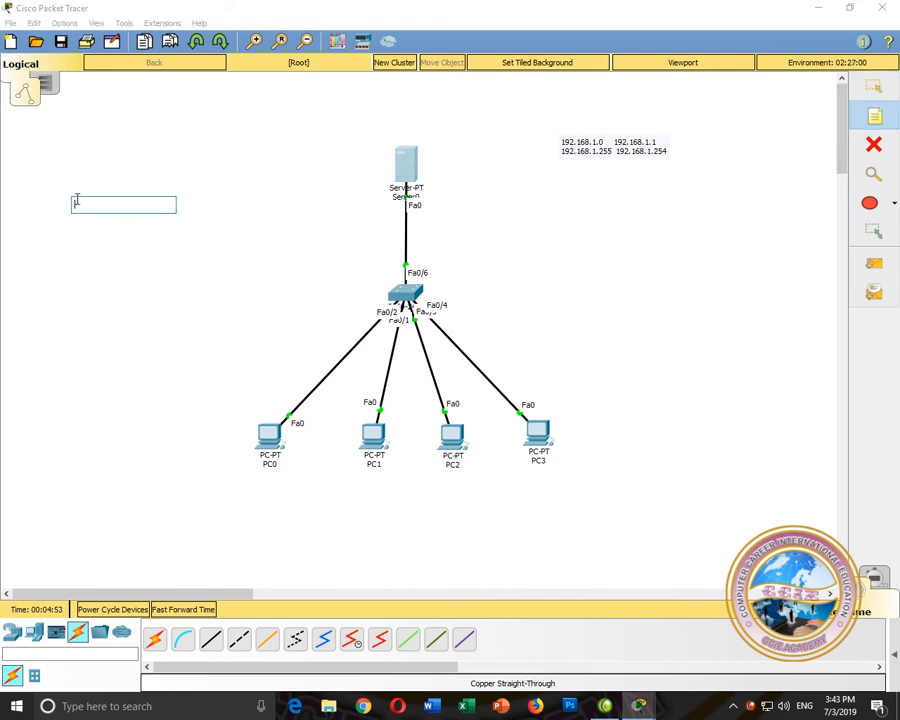
type("Discover")
key("Return")
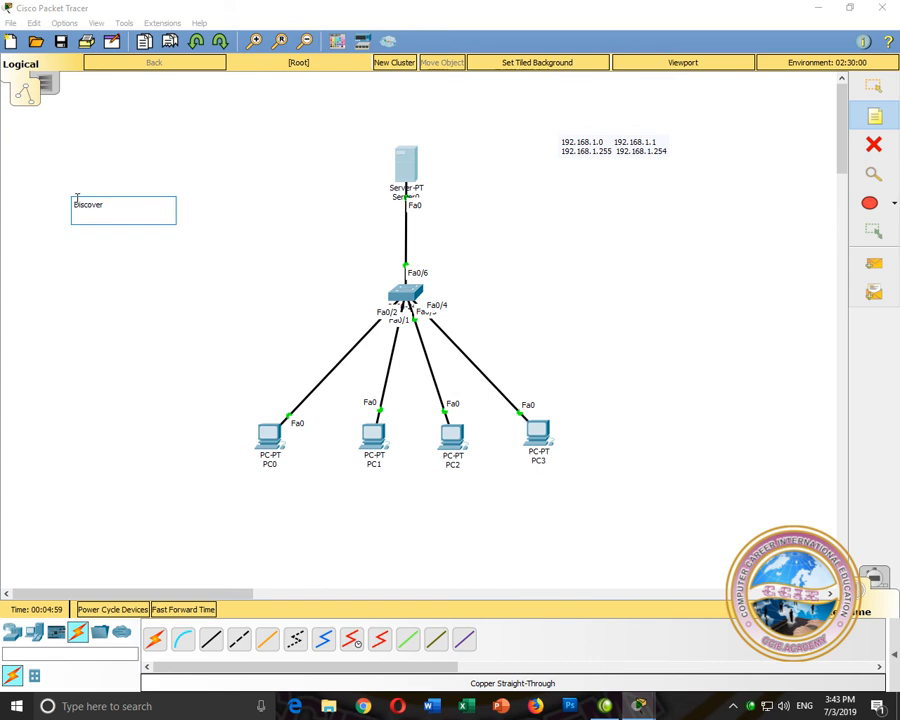
type("Offer")
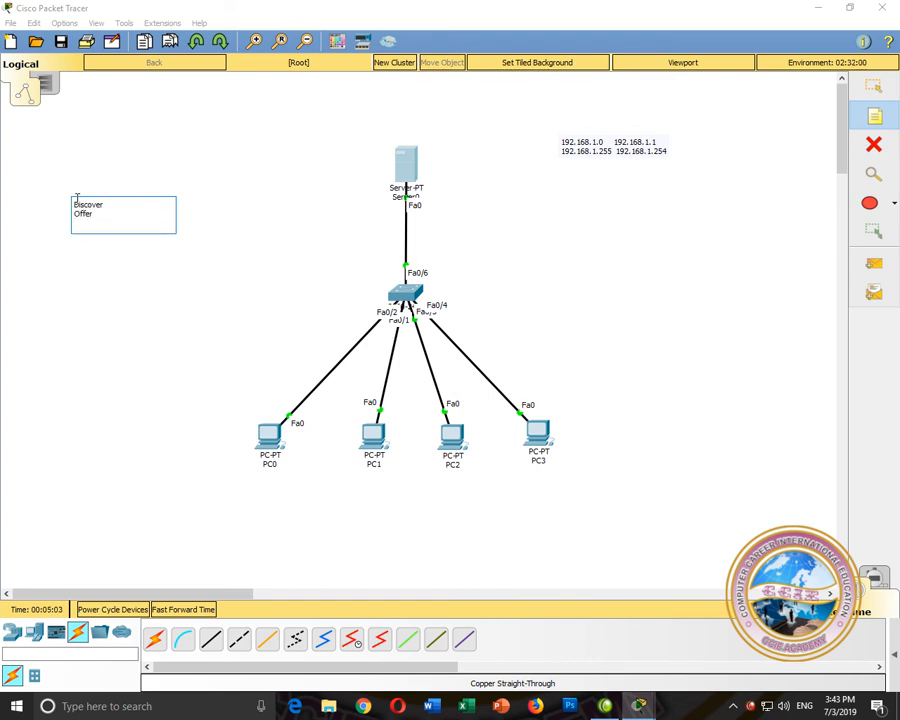
type("Requ3st")
key("Return")
type("Acknowledge")
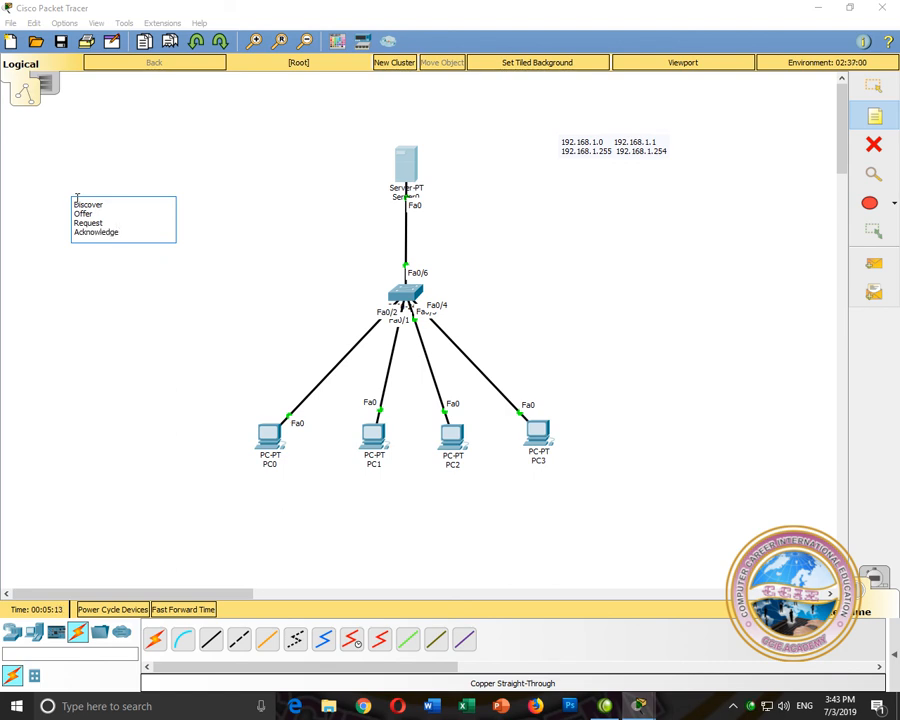
left_click(138, 314)
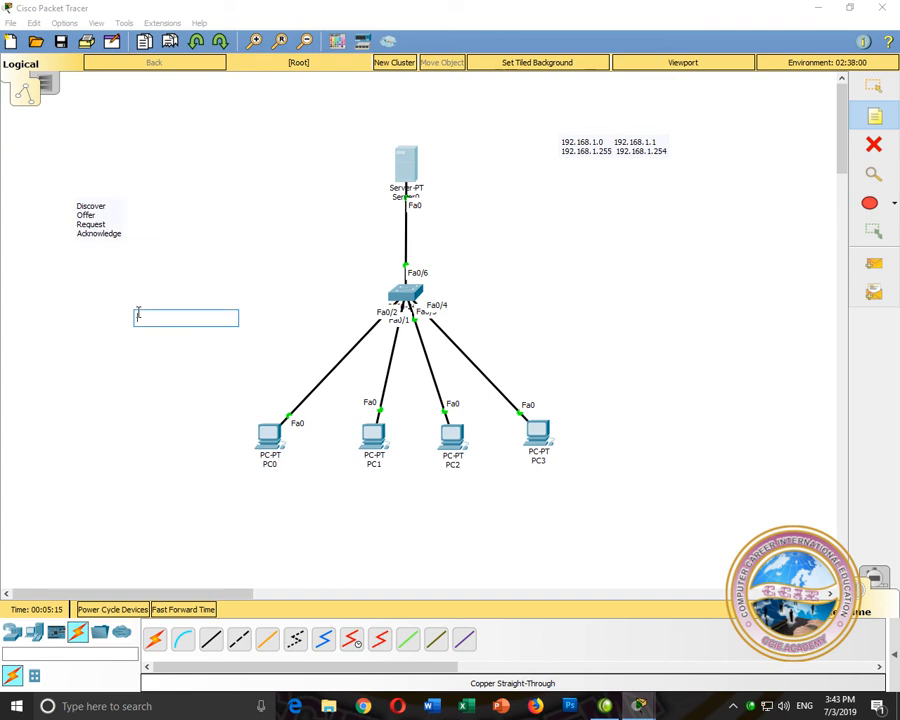
key("Escape")
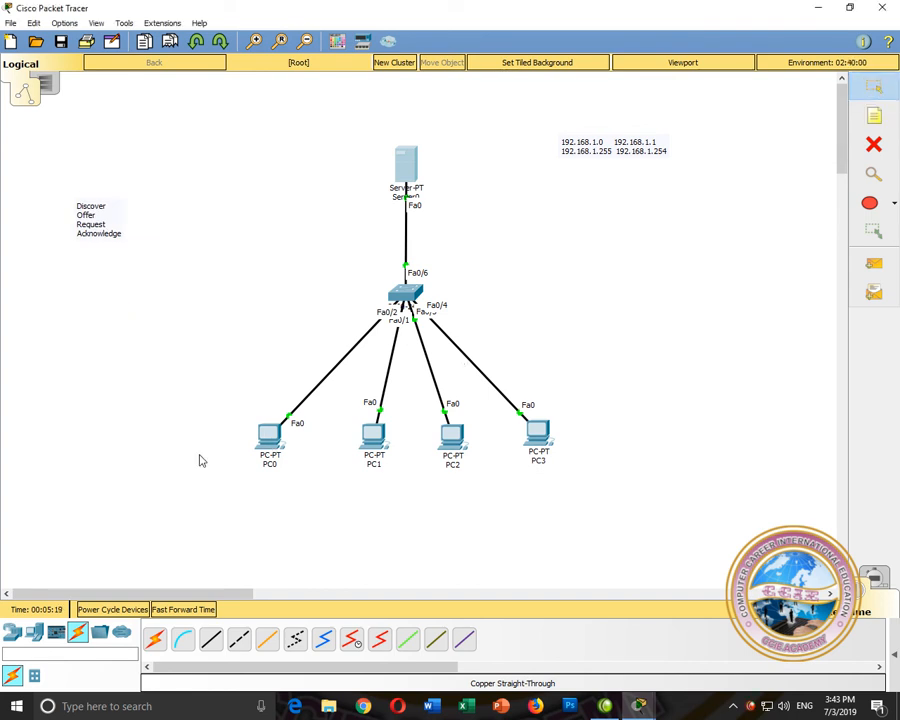
- Review PC0's IP configuration, close its device window, and check PC1's port and address summary
left_click(268, 437)
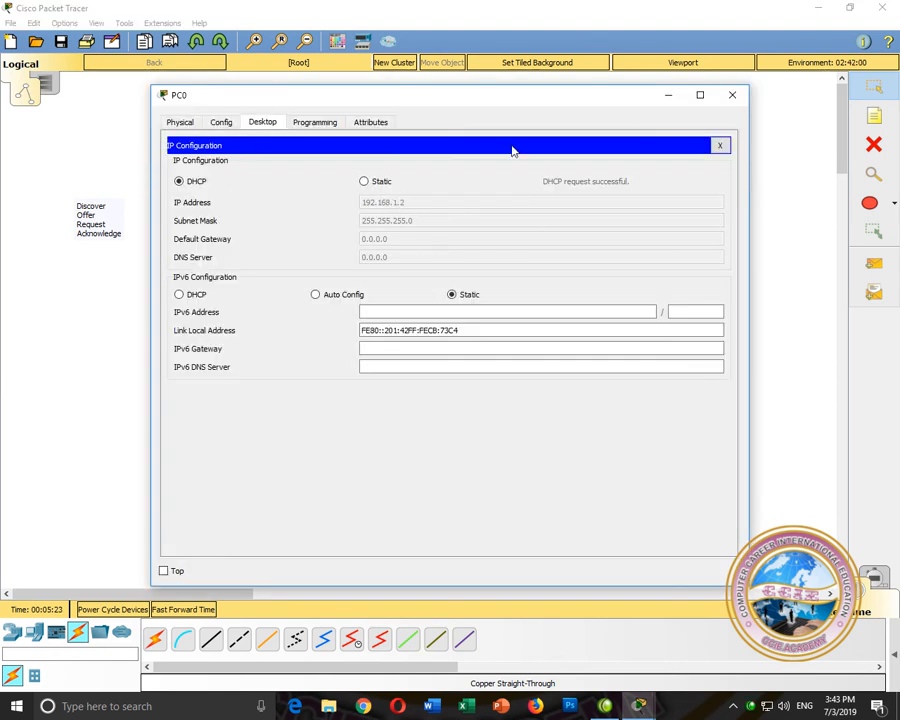
left_click(732, 94)
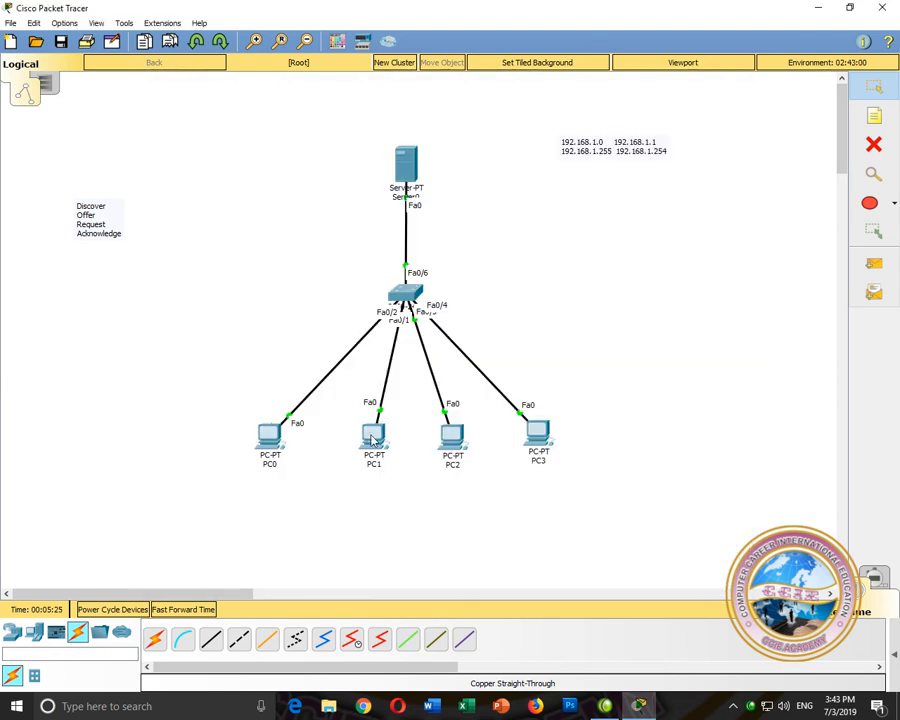
mouse_move(371, 444)
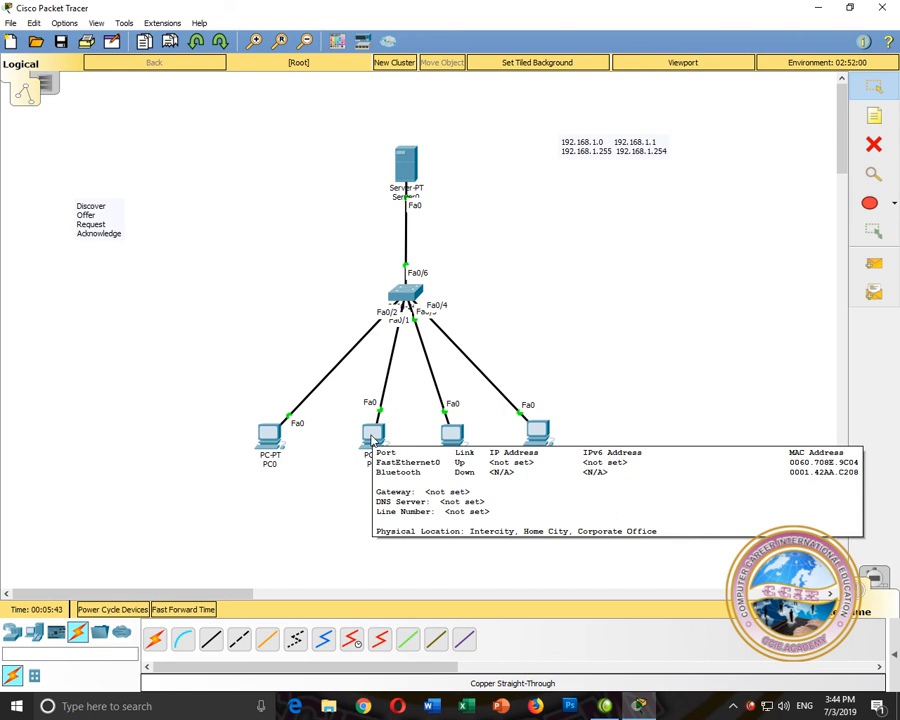
left_click_drag(398, 492, 420, 504)
left_click(342, 429)
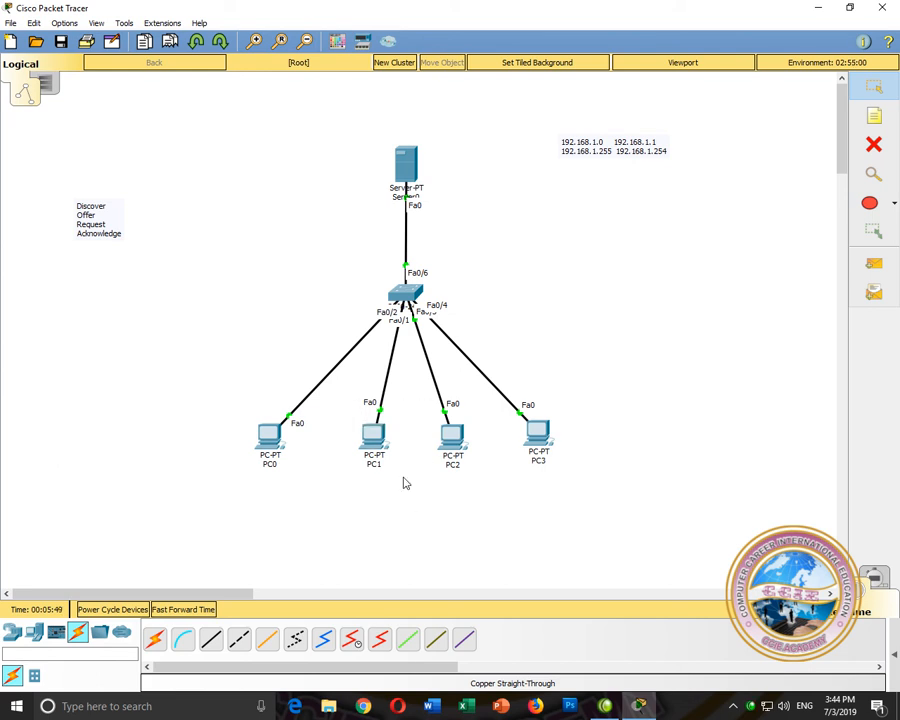
- Switch PC1's IPv4 configuration to DHCP and close its device window
left_click(373, 435)
left_click(262, 122)
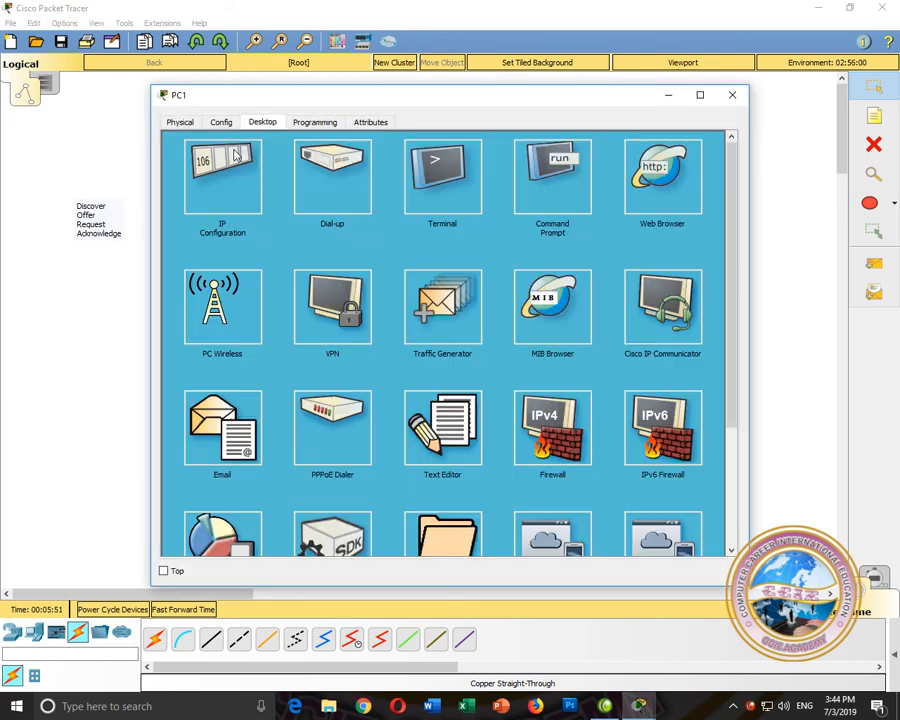
left_click(210, 178)
left_click(196, 182)
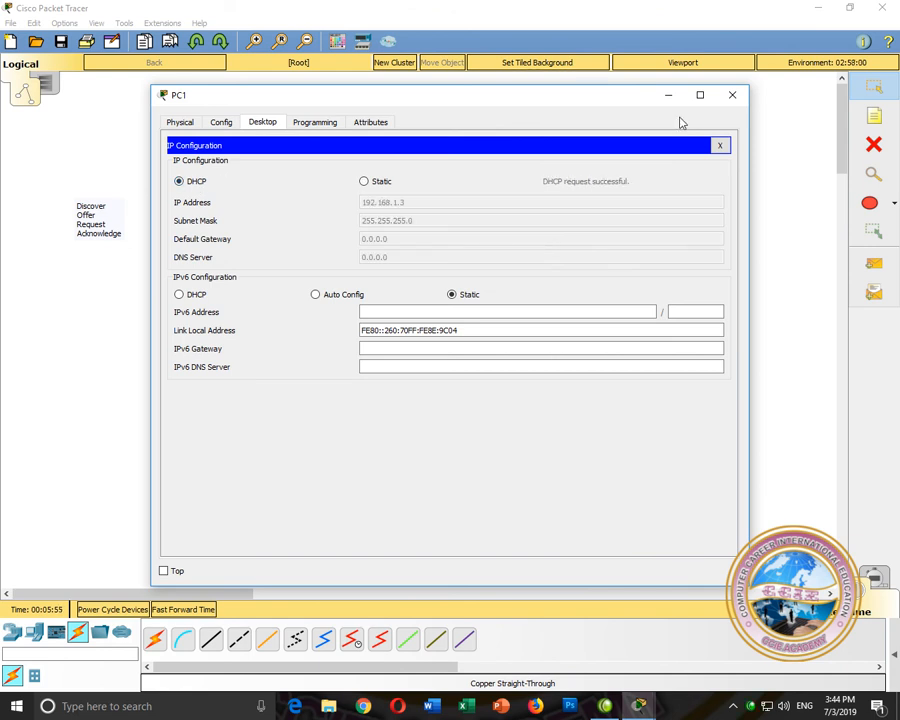
left_click(731, 96)
- Switch PC3's IPv4 configuration to DHCP and close its device window
mouse_move(453, 445)
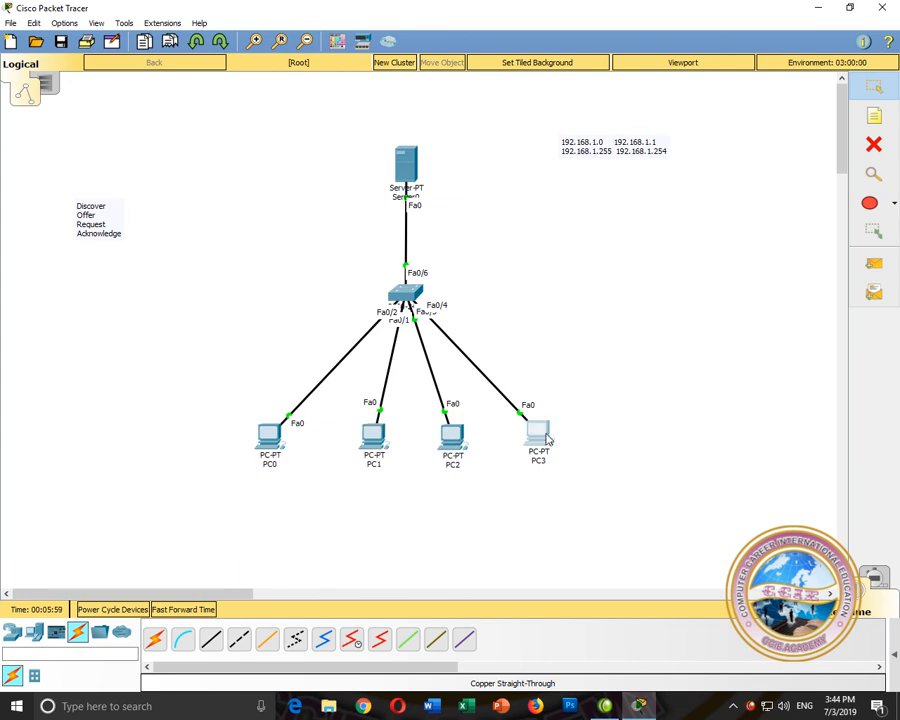
left_click(538, 432)
left_click(262, 122)
left_click(225, 178)
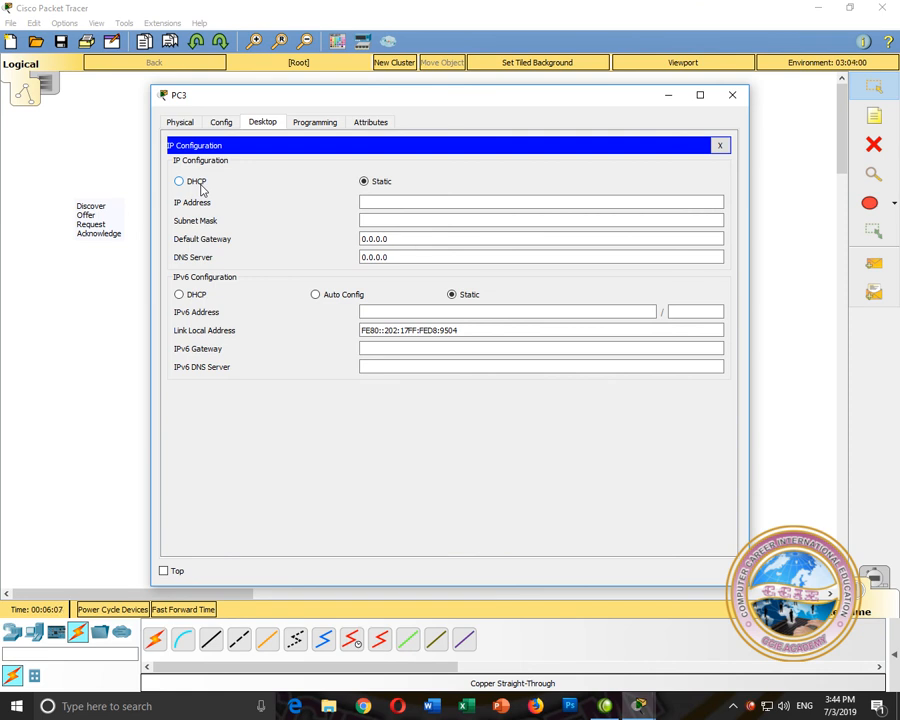
left_click(199, 185)
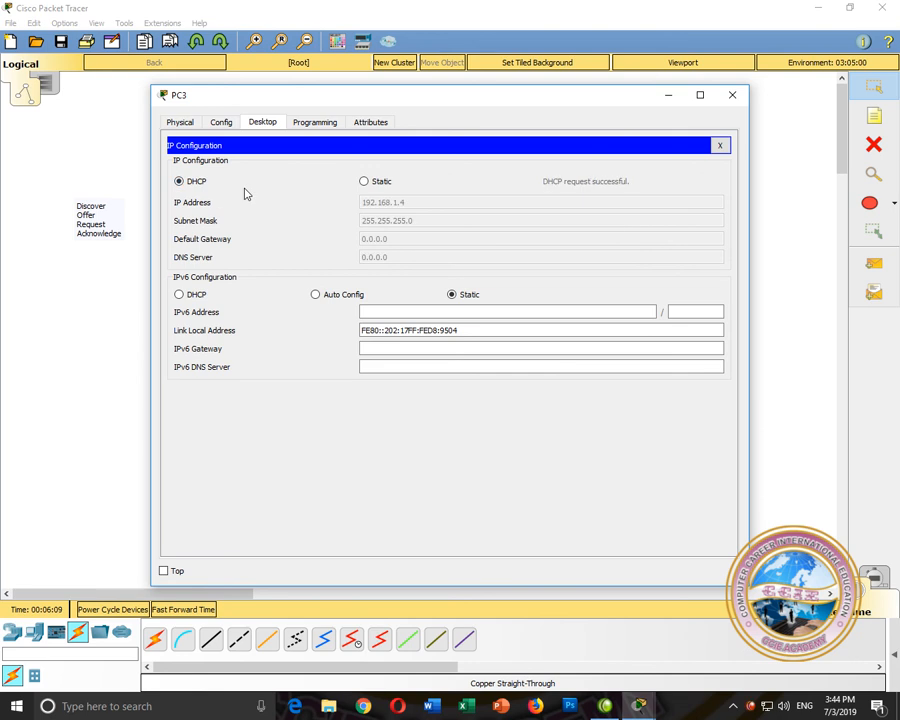
left_click(732, 95)
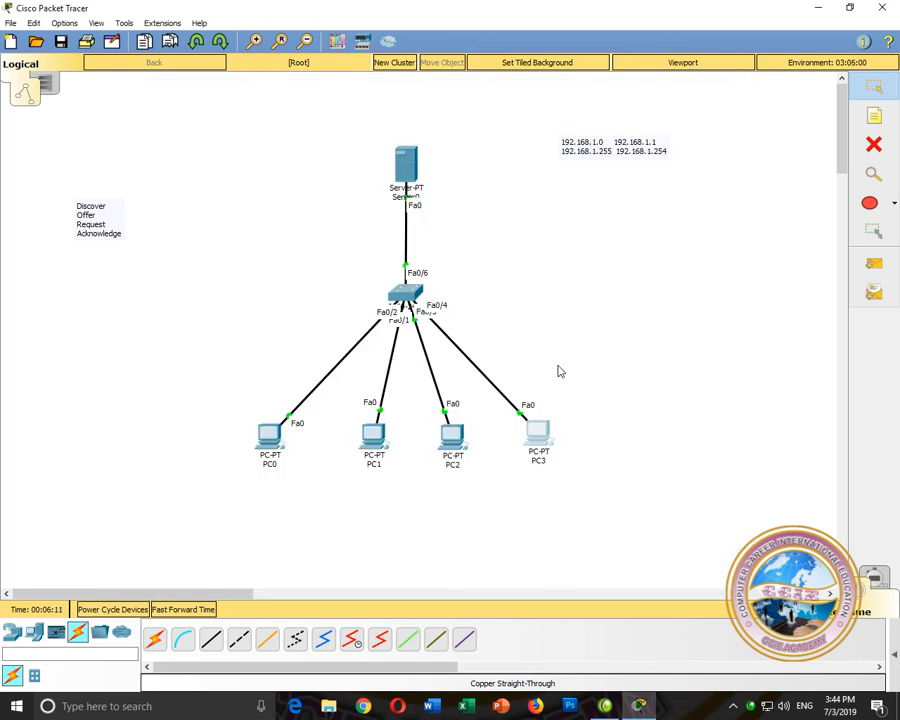
- Switch PC2's IPv4 configuration to DHCP and close its device window
left_click(454, 458)
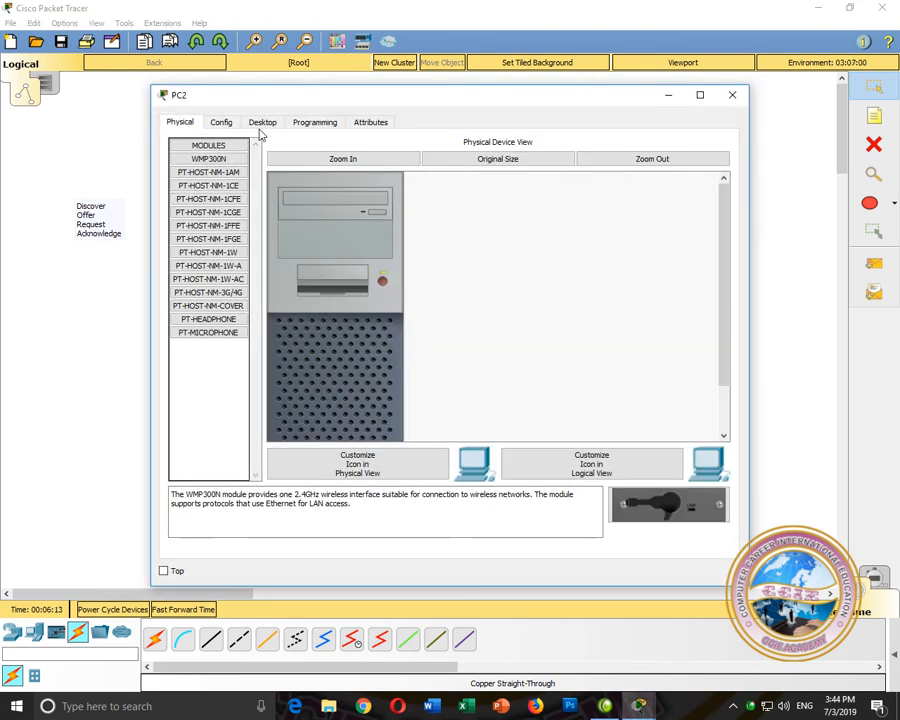
left_click(262, 123)
left_click(224, 176)
left_click(195, 183)
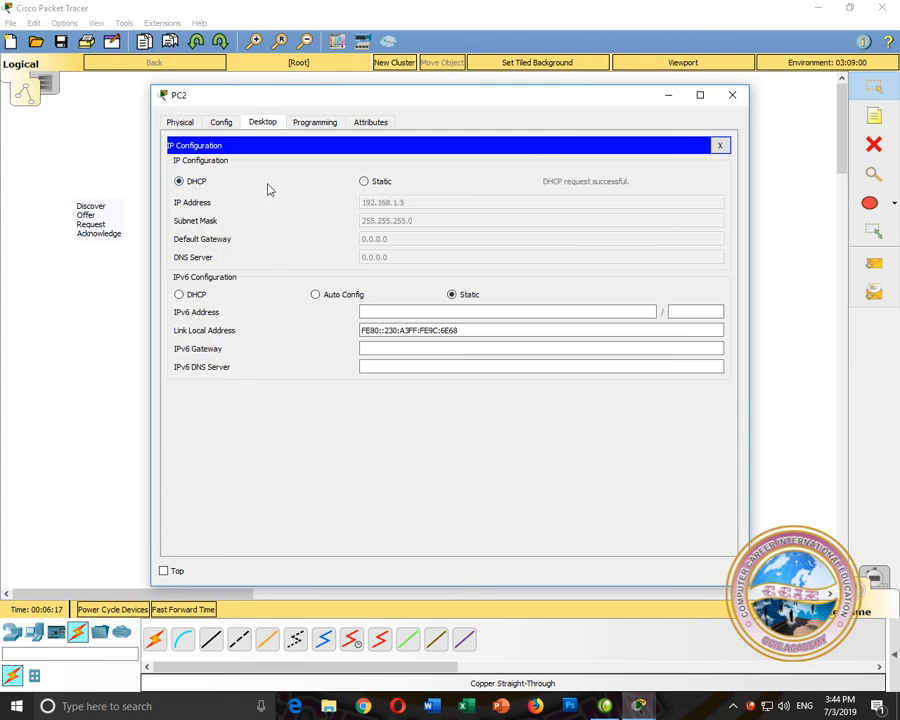
left_click(732, 95)
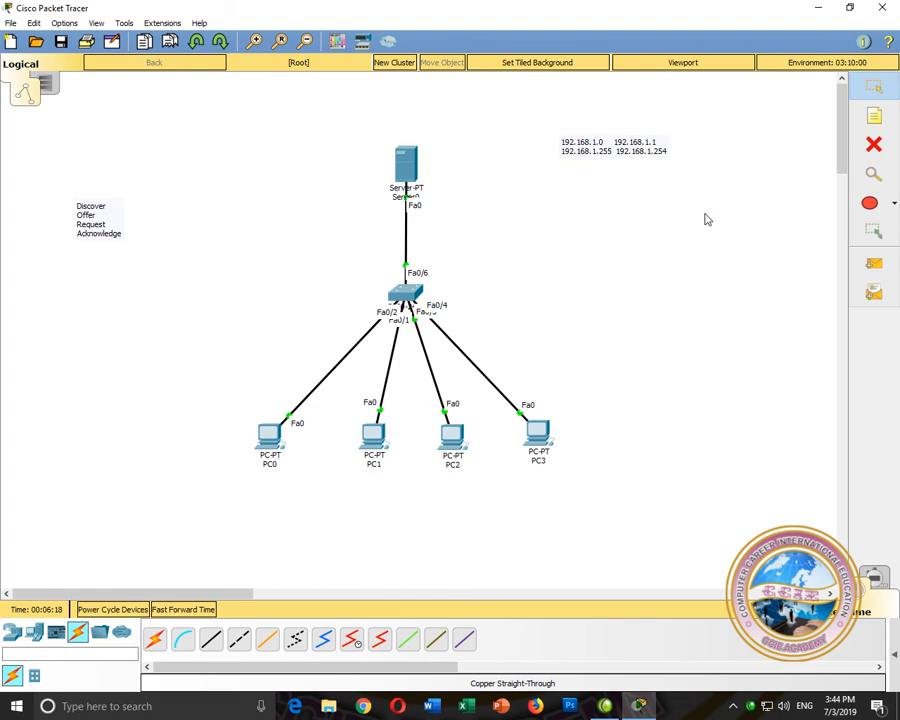